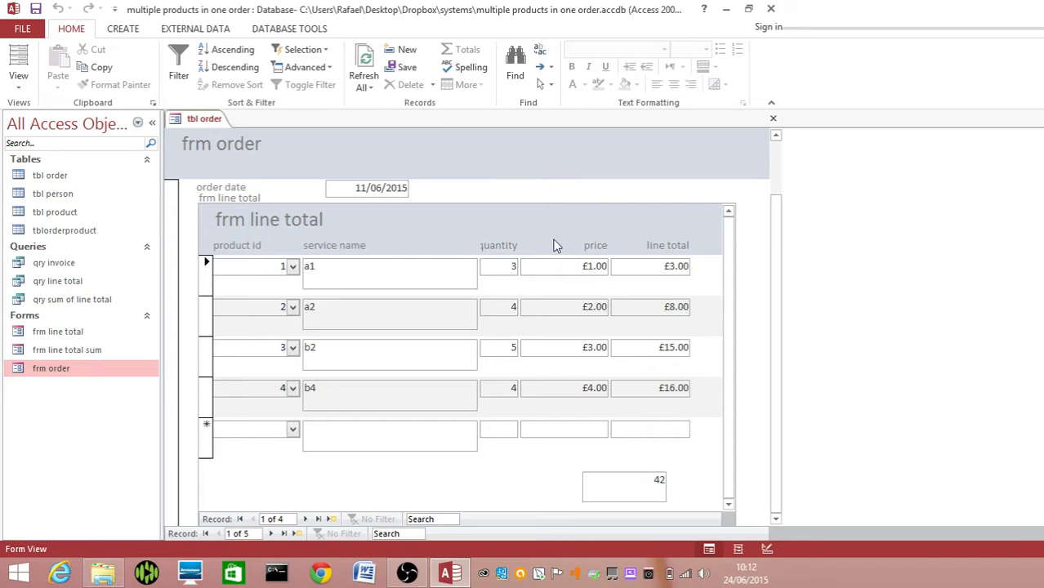
- Open frm order in Design View and move the order id label and box into the Form Header, beside the title
{"action": "left_click_drag", "start_coordinate": [783, 233], "coordinate": [784, 158]}
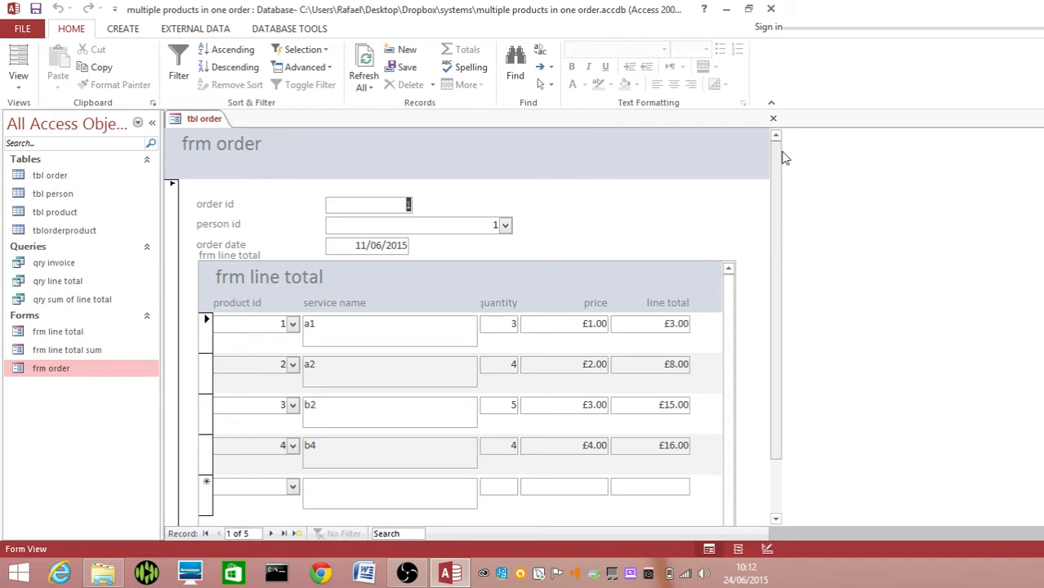
{"action": "left_click", "coordinate": [152, 122]}
{"action": "right_click", "coordinate": [61, 120]}
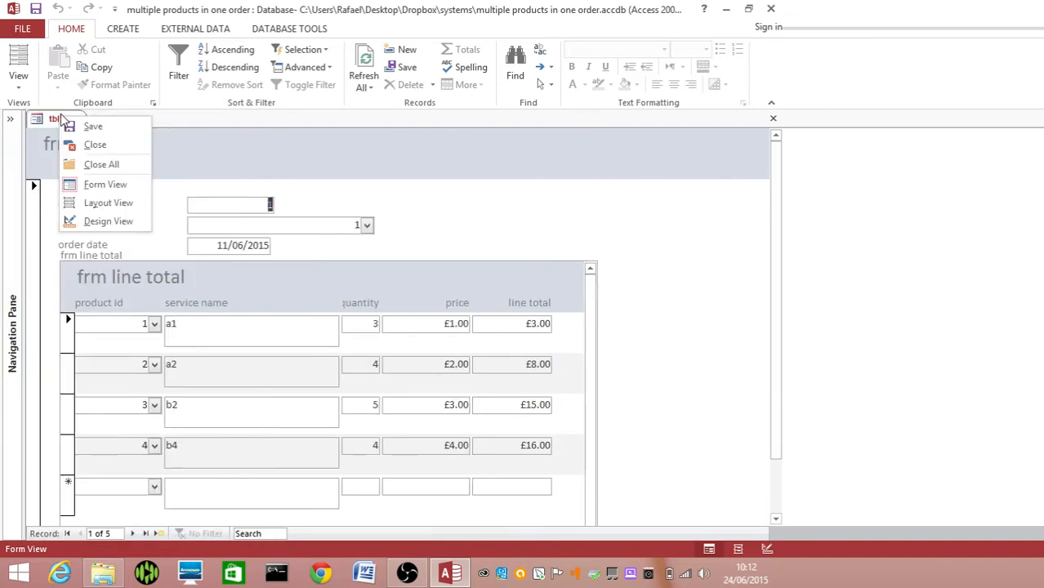
{"action": "left_click", "coordinate": [104, 222]}
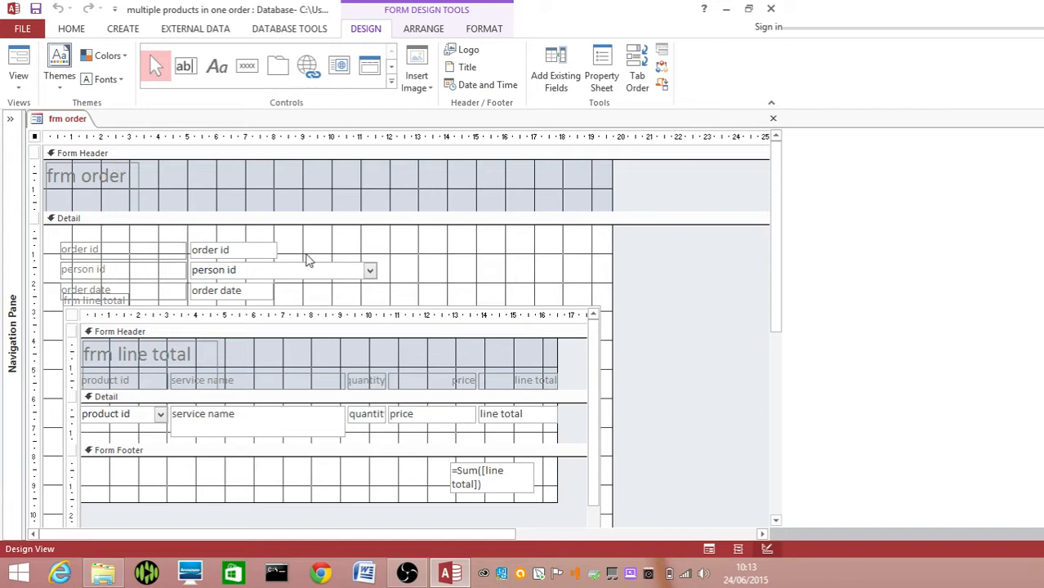
{"action": "left_click_drag", "start_coordinate": [309, 251], "coordinate": [276, 201]}
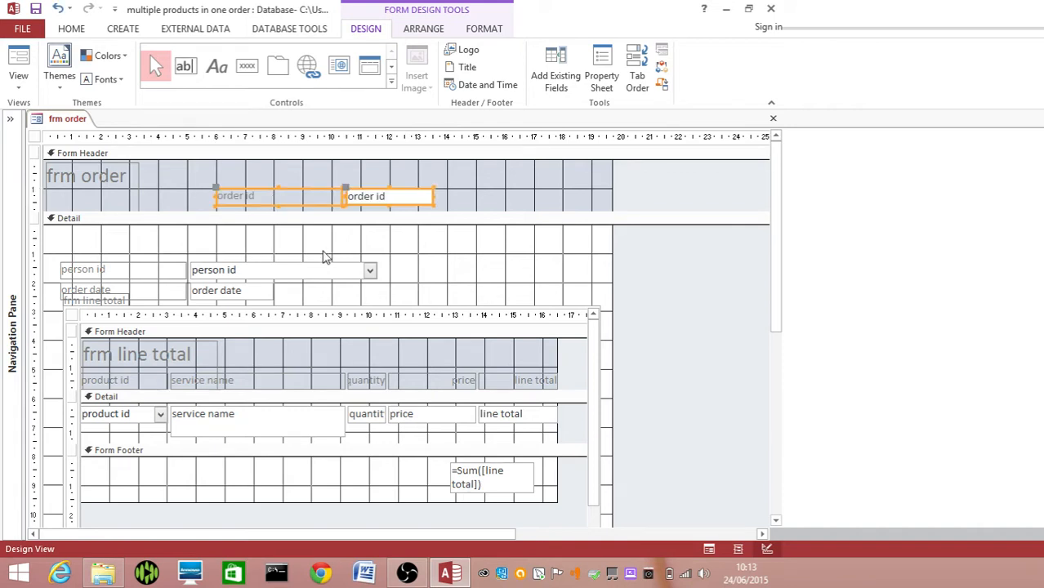
- Narrow the person id box, place person id and order date at the top of the Detail section, and save and close frm order
{"action": "left_click_drag", "start_coordinate": [422, 281], "coordinate": [161, 235]}
{"action": "left_click", "coordinate": [358, 271]}
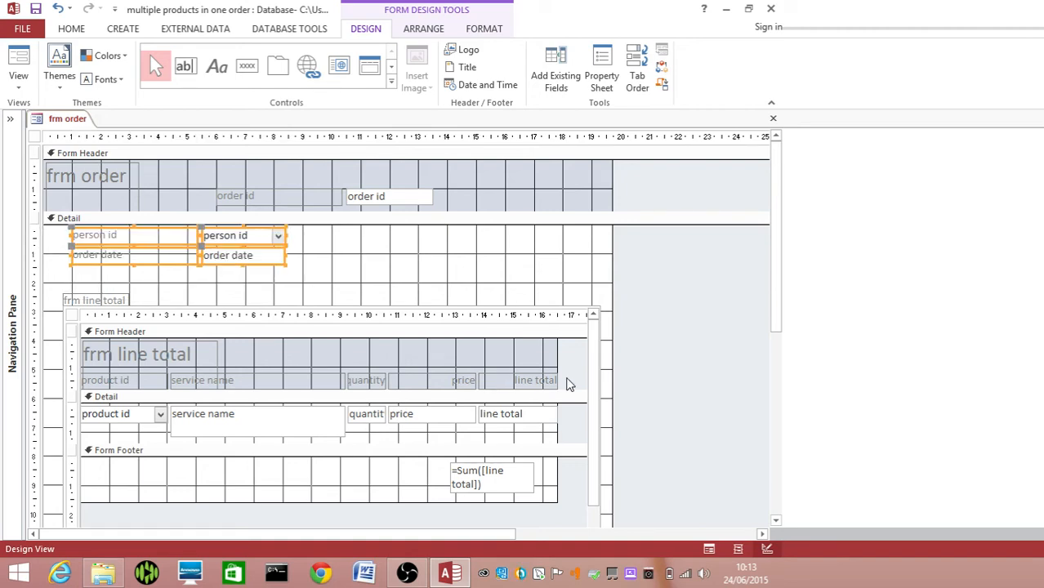
{"action": "left_click_drag", "start_coordinate": [776, 233], "coordinate": [766, 305]}
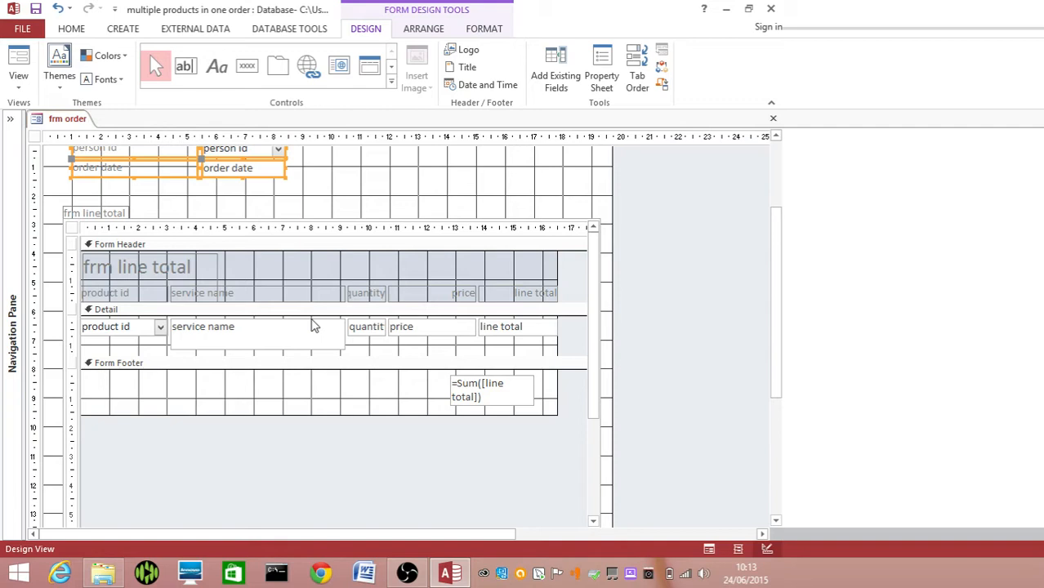
{"action": "left_click", "coordinate": [772, 118]}
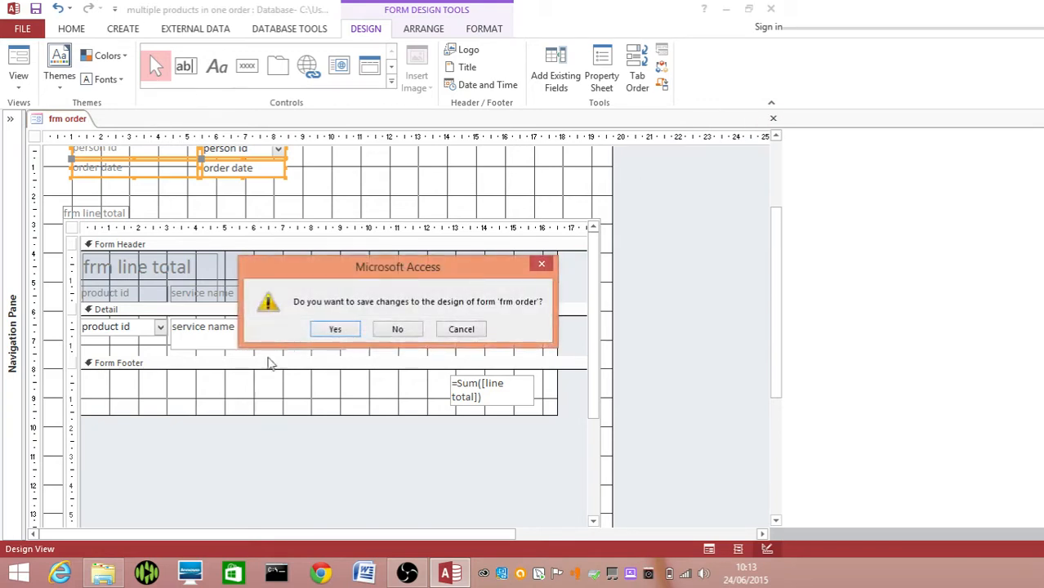
{"action": "left_click", "coordinate": [335, 329]}
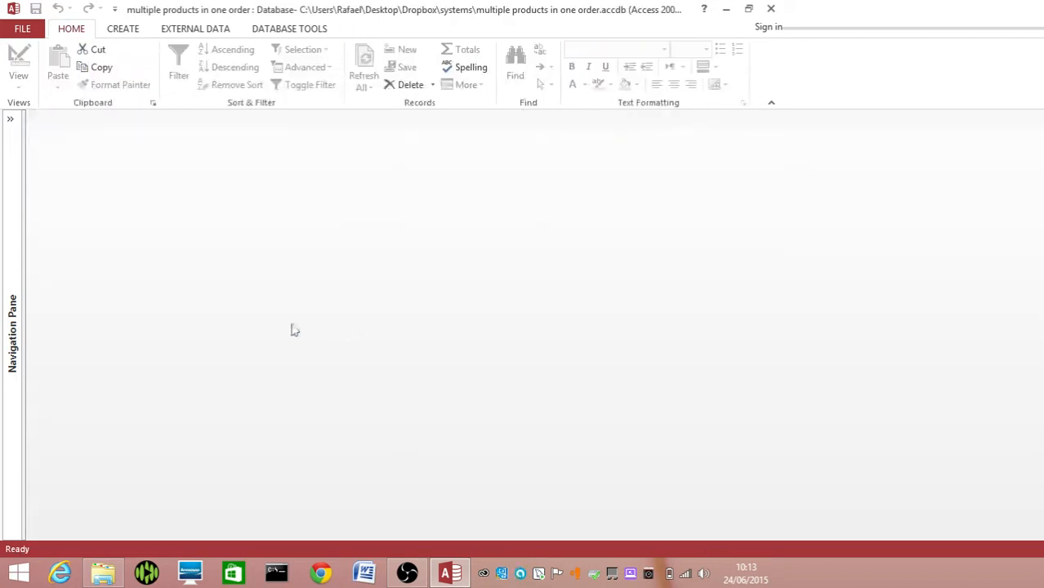
- Open frm line total in Design View and reduce the service name box in the Detail section to single-line height
{"action": "left_click", "coordinate": [10, 120]}
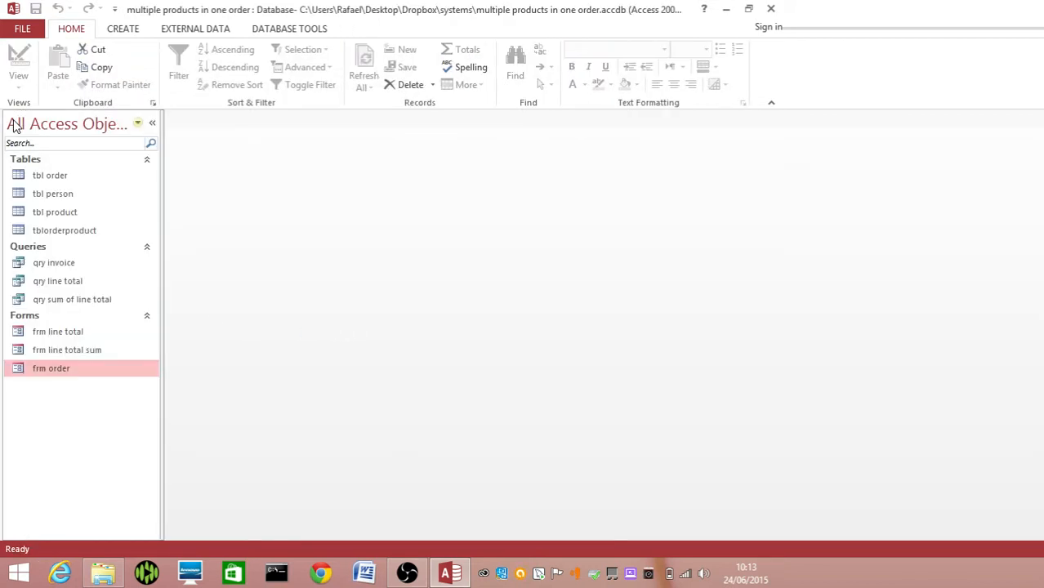
{"action": "right_click", "coordinate": [87, 333]}
{"action": "left_click", "coordinate": [137, 381]}
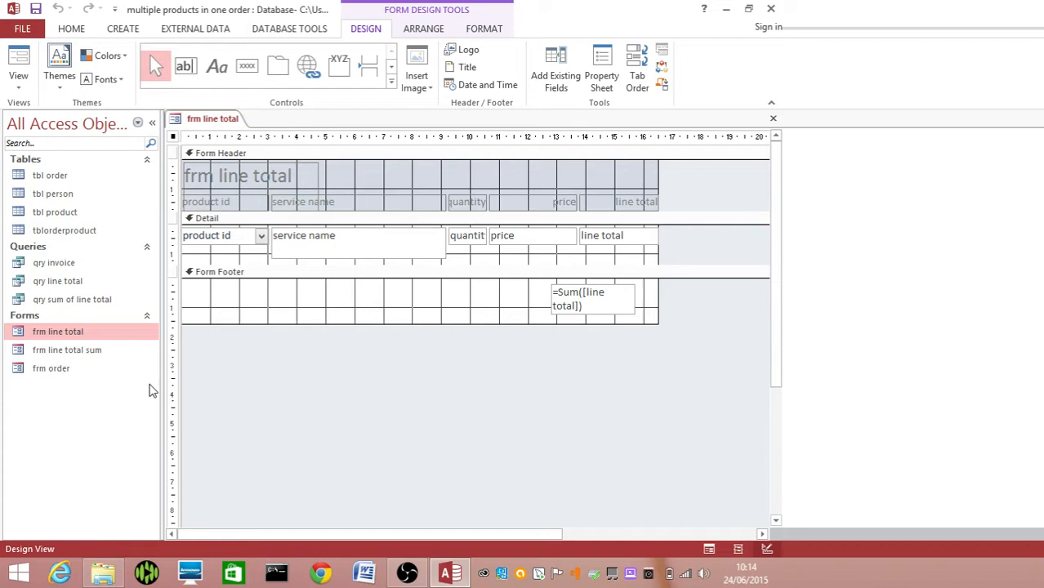
{"action": "left_click", "coordinate": [348, 256]}
{"action": "left_click_drag", "start_coordinate": [356, 254], "coordinate": [359, 244]}
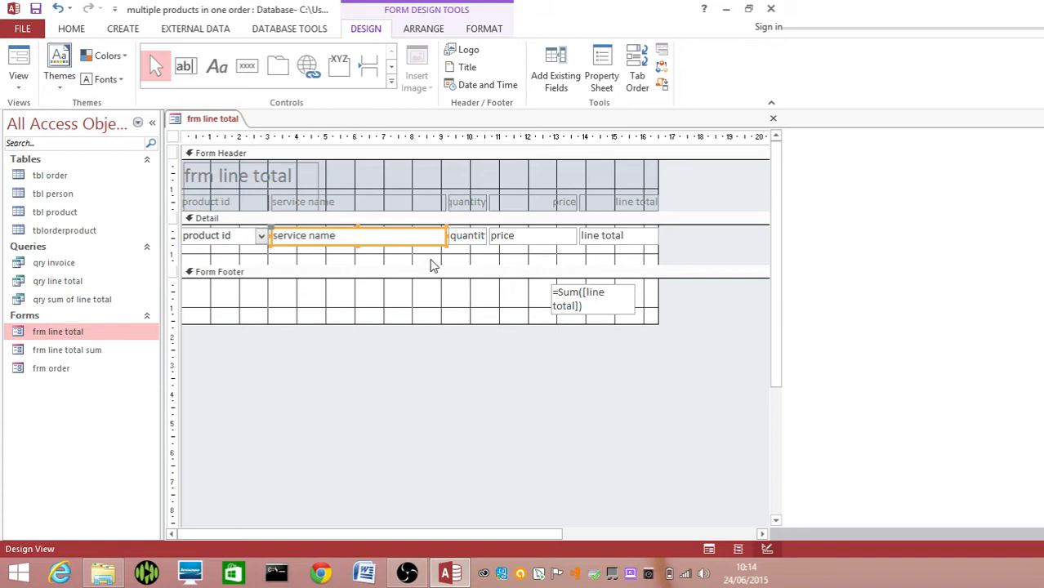
- Narrow the service name label and box to the 8 cm mark and widen the quantity label and box to fill the gap
{"action": "left_click", "coordinate": [442, 201], "text": "shift"}
{"action": "left_click_drag", "start_coordinate": [443, 201], "coordinate": [413, 209]}
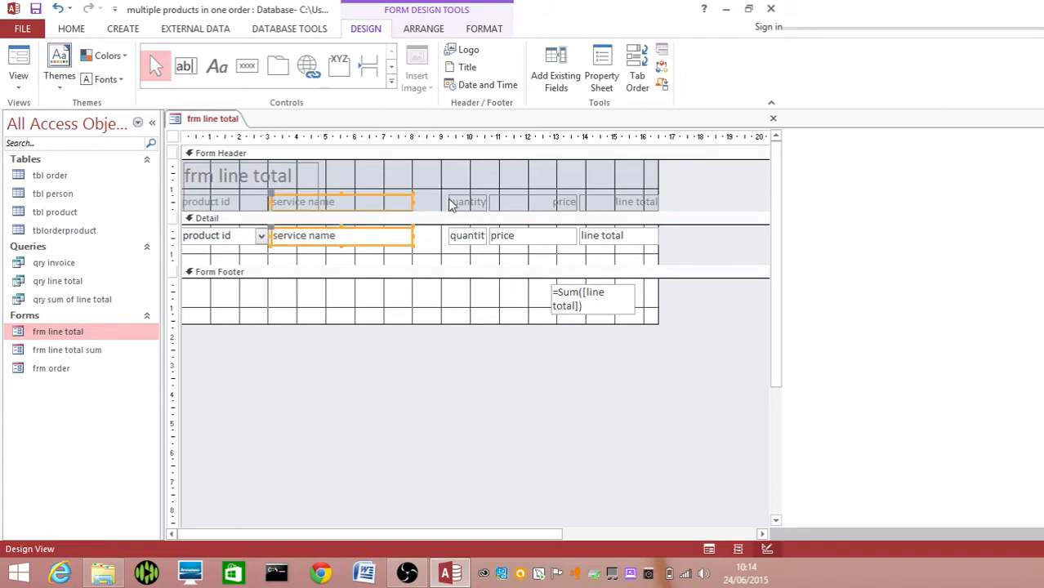
{"action": "left_click", "coordinate": [454, 201]}
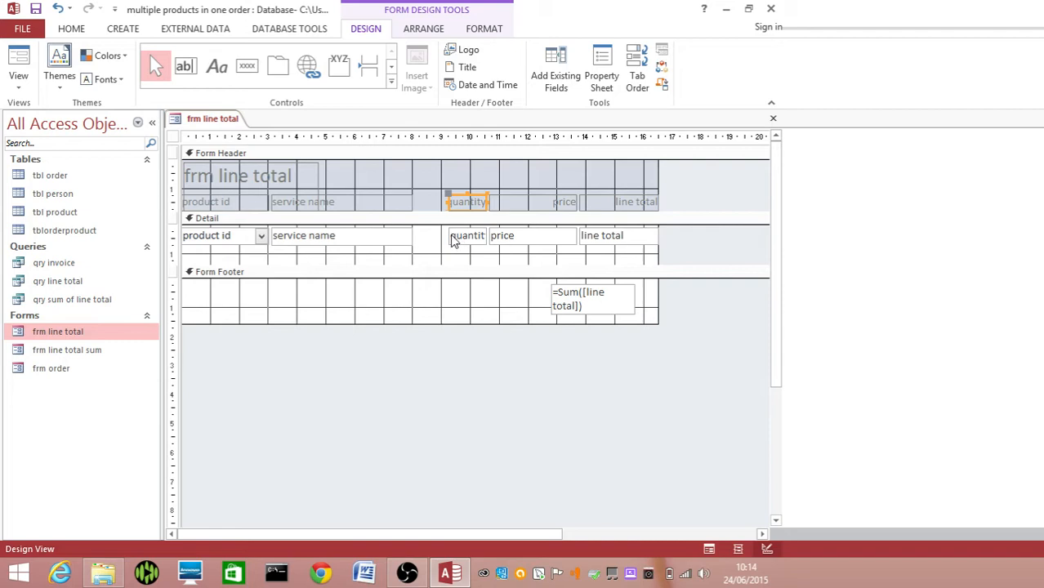
{"action": "left_click", "coordinate": [459, 238], "text": "shift"}
{"action": "left_click_drag", "start_coordinate": [446, 203], "coordinate": [417, 205]}
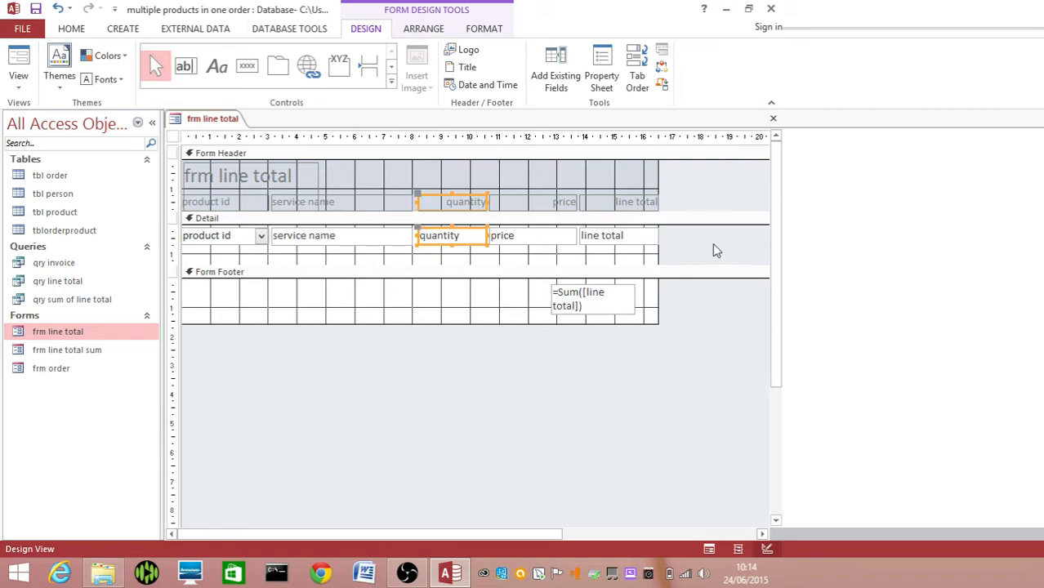
- Delete the frm line total title label from the Form Header
{"action": "left_click_drag", "start_coordinate": [668, 327], "coordinate": [209, 205]}
{"action": "left_click", "coordinate": [418, 178]}
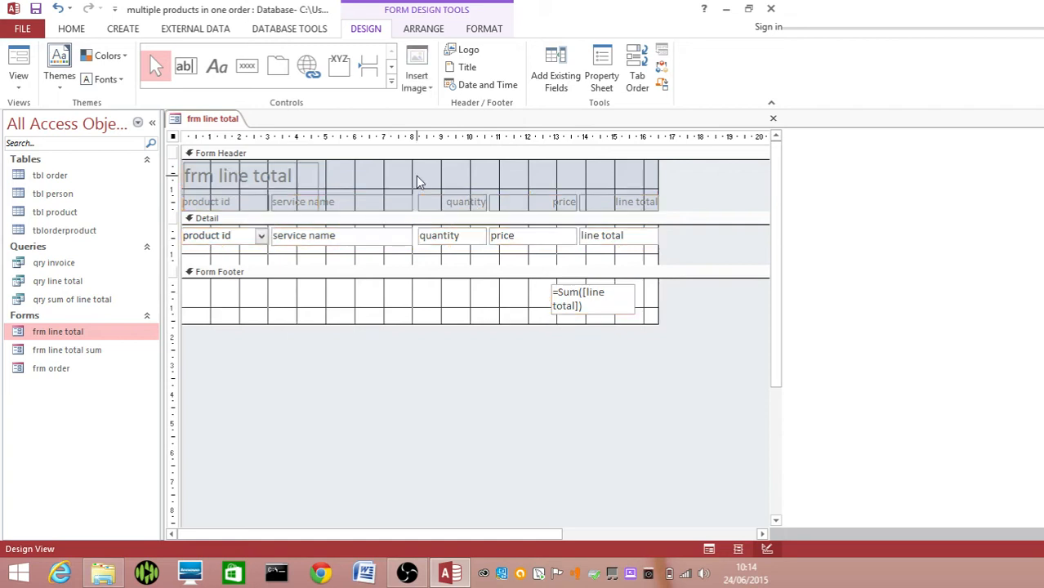
{"action": "left_click", "coordinate": [250, 172]}
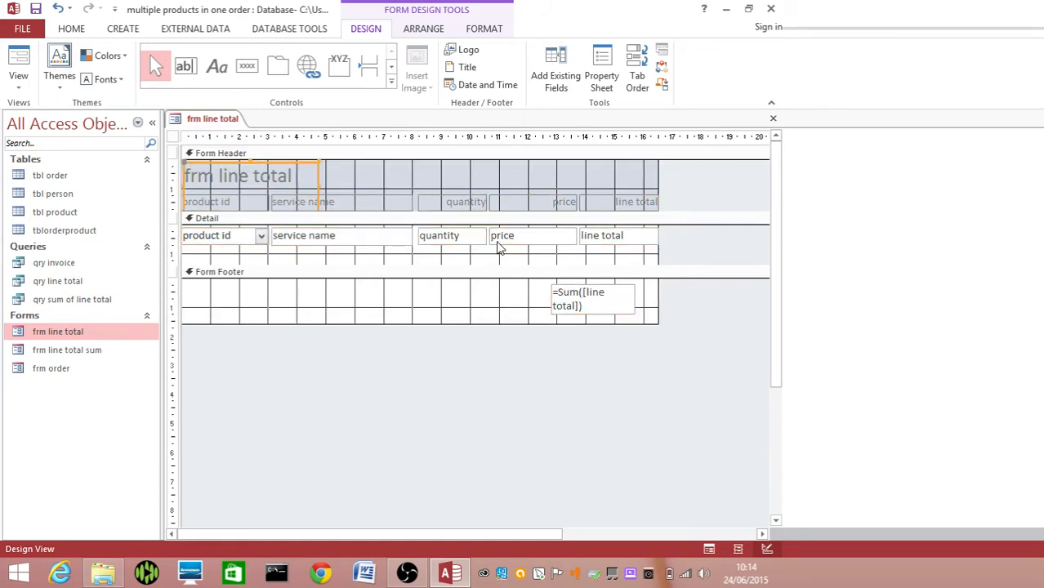
{"action": "key", "text": "Delete"}
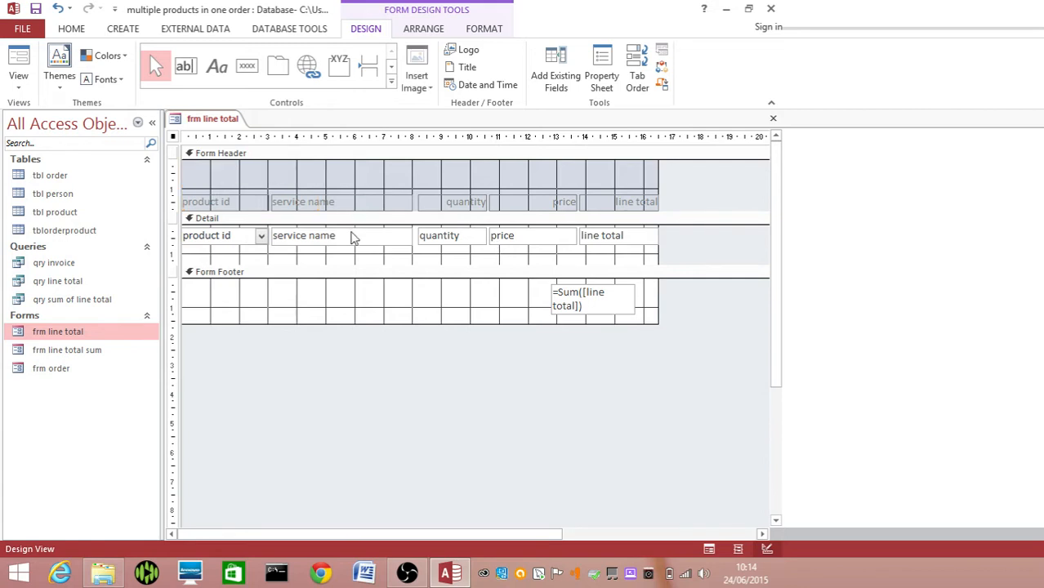
- Make all the labels and boxes in the header, detail and footer sections bold and left-aligned
{"action": "left_click_drag", "start_coordinate": [684, 361], "coordinate": [193, 186]}
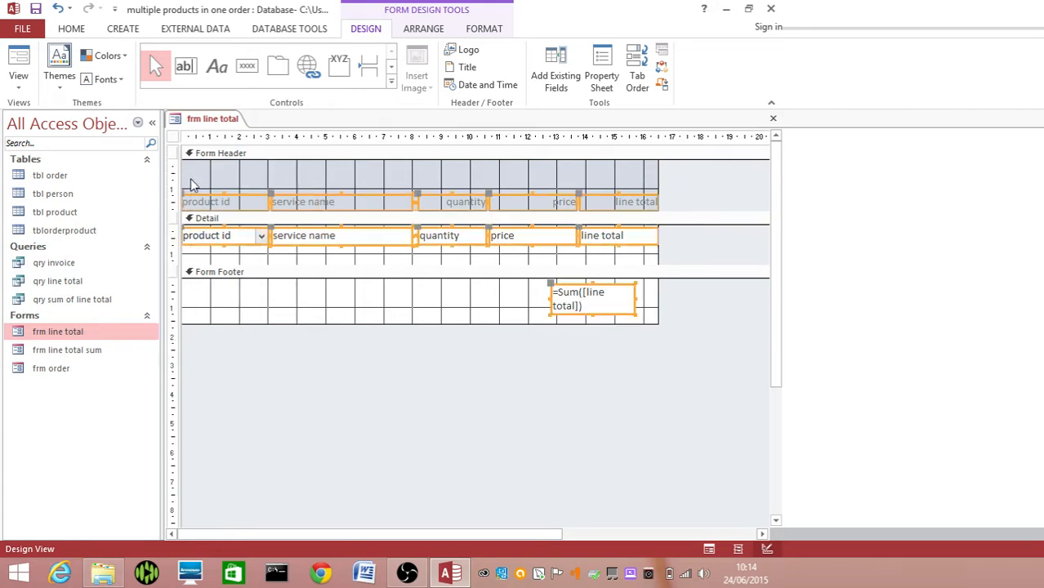
{"action": "left_click", "coordinate": [80, 32]}
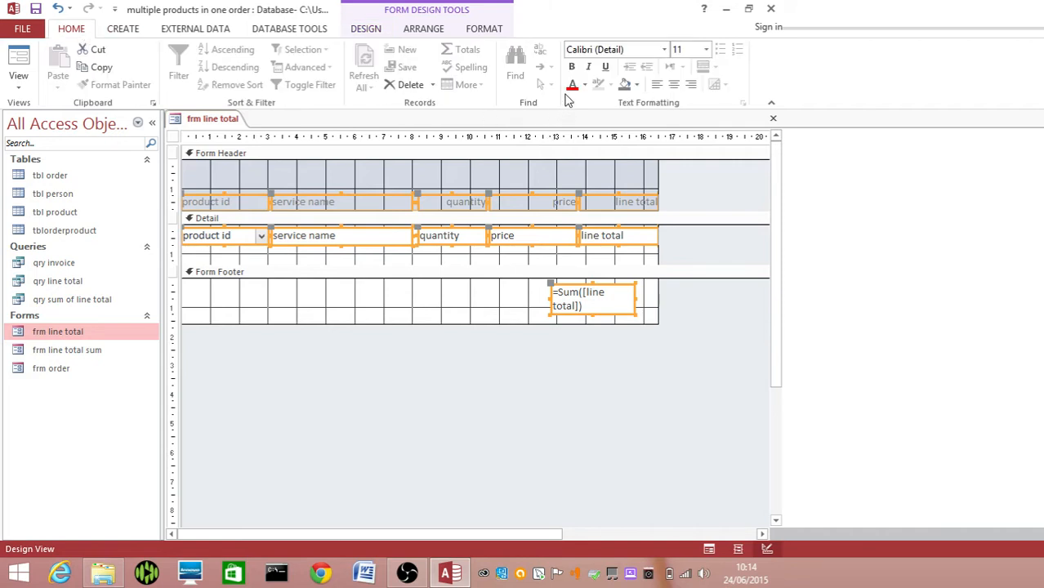
{"action": "left_click", "coordinate": [573, 67]}
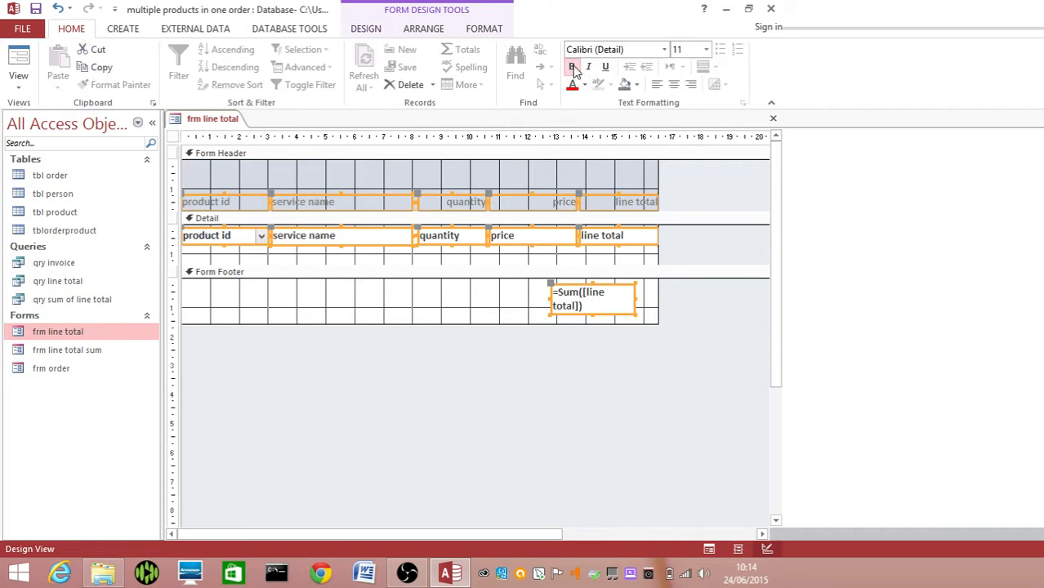
{"action": "left_click", "coordinate": [656, 86]}
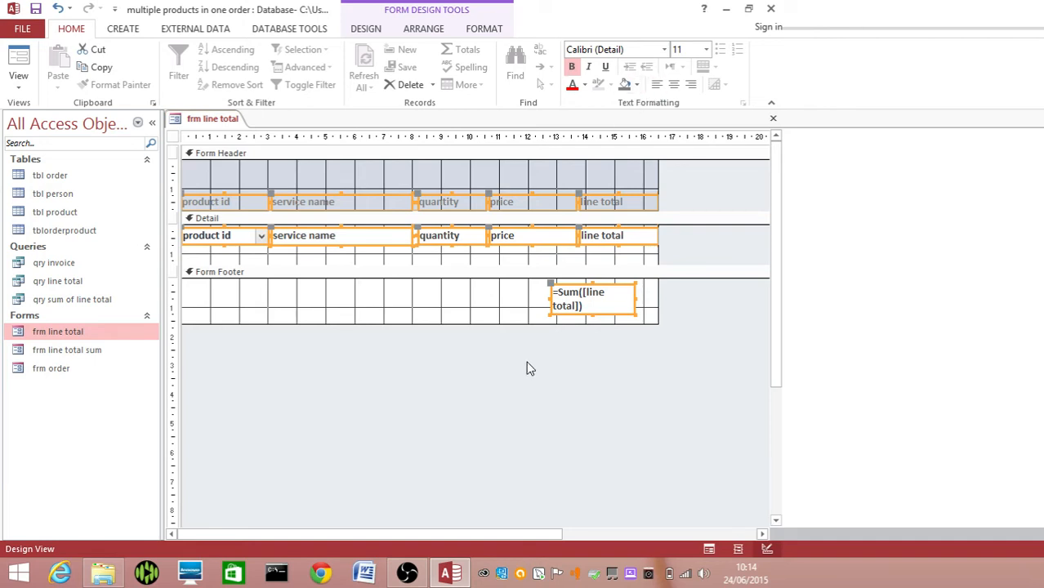
- Set the form's Record Selectors and Navigation Buttons properties to No, and save and close frm line total
{"action": "left_click", "coordinate": [173, 137]}
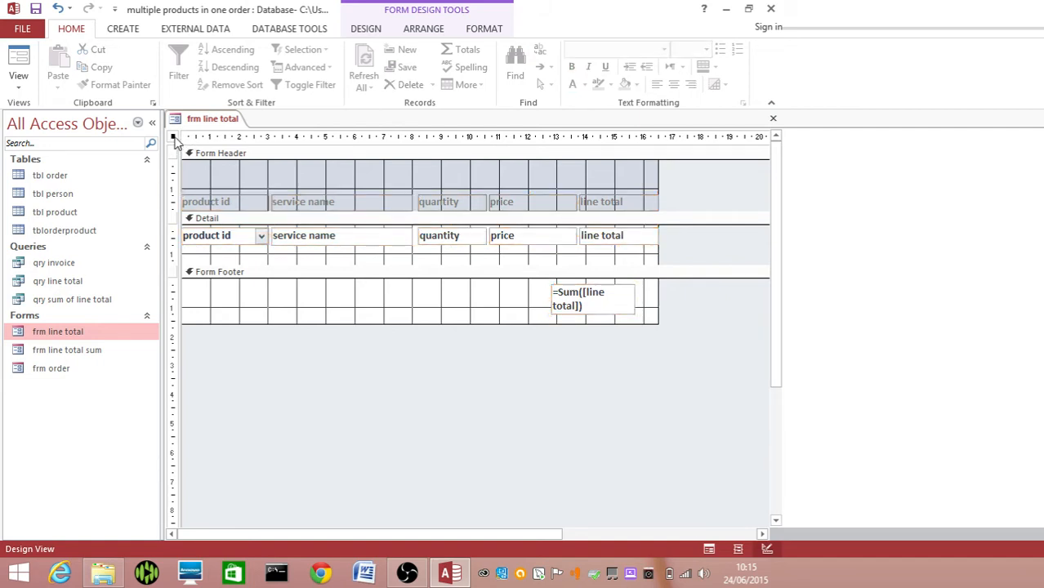
{"action": "right_click", "coordinate": [177, 141]}
{"action": "left_click", "coordinate": [250, 274]}
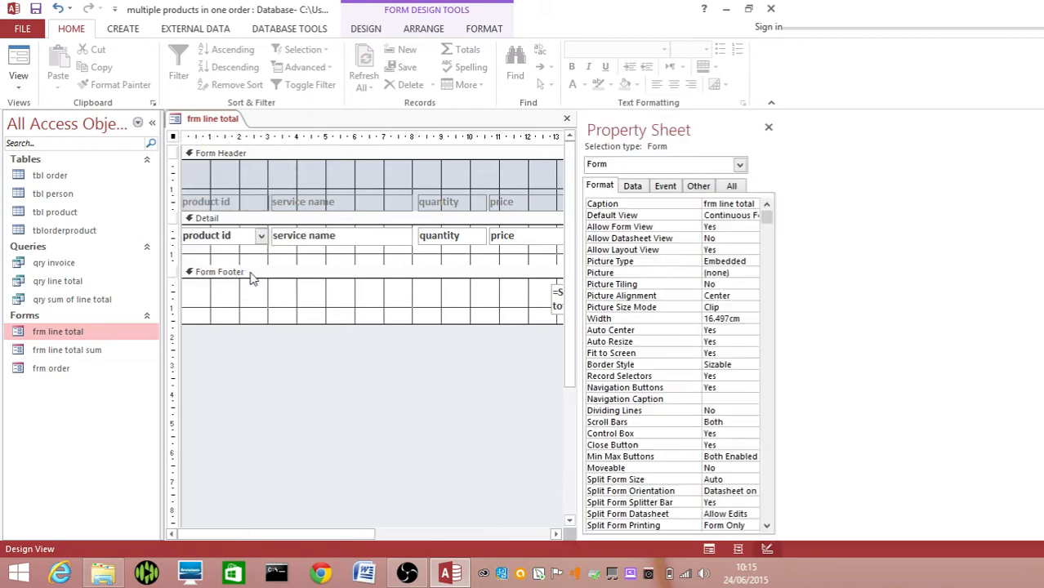
{"action": "left_click", "coordinate": [721, 376]}
{"action": "type", "text": "no"}
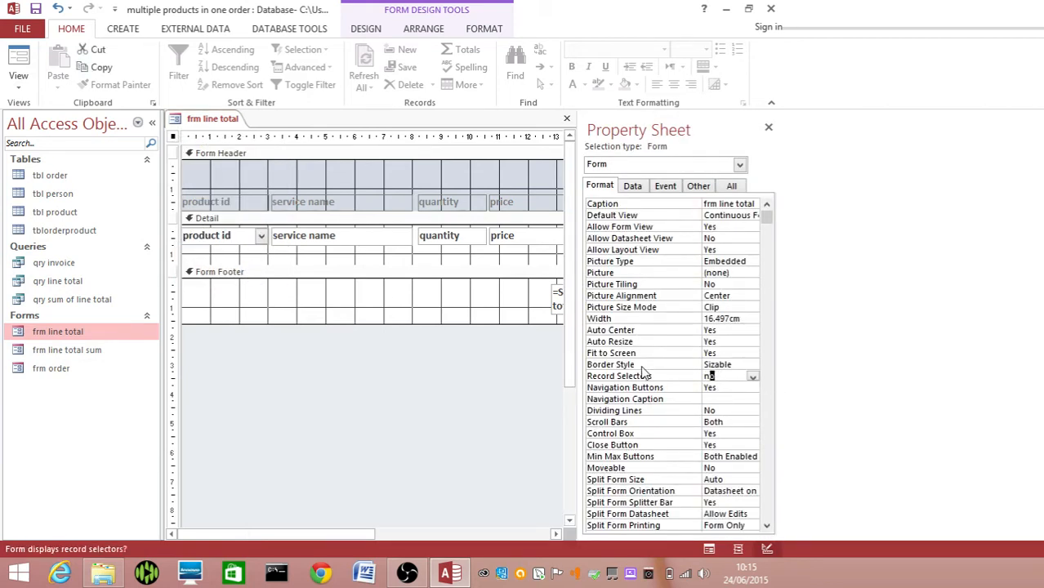
{"action": "key", "text": "Return"}
{"action": "type", "text": "no"}
{"action": "key", "text": "Return"}
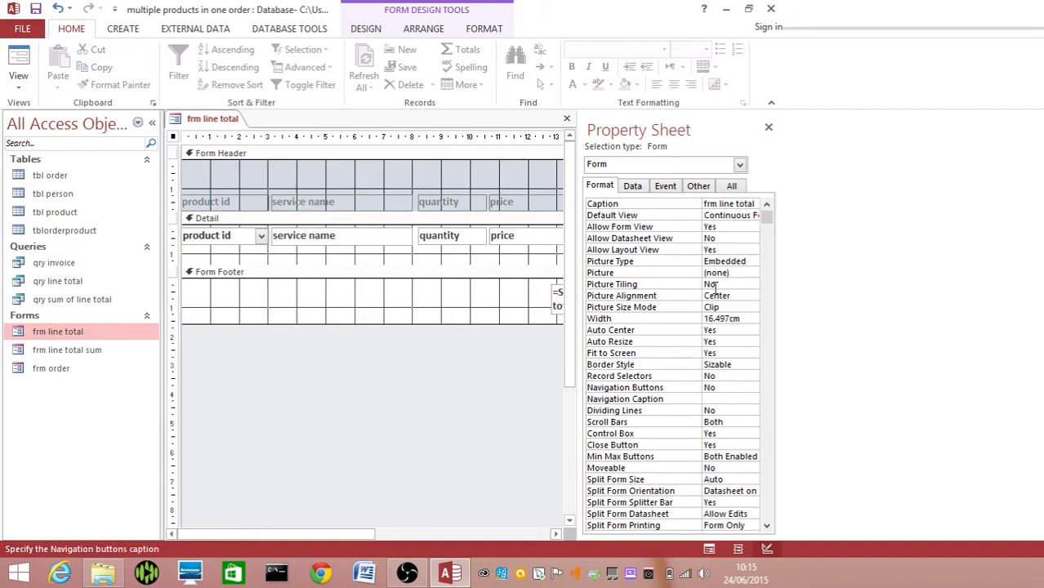
{"action": "left_click", "coordinate": [768, 128]}
{"action": "left_click", "coordinate": [775, 121]}
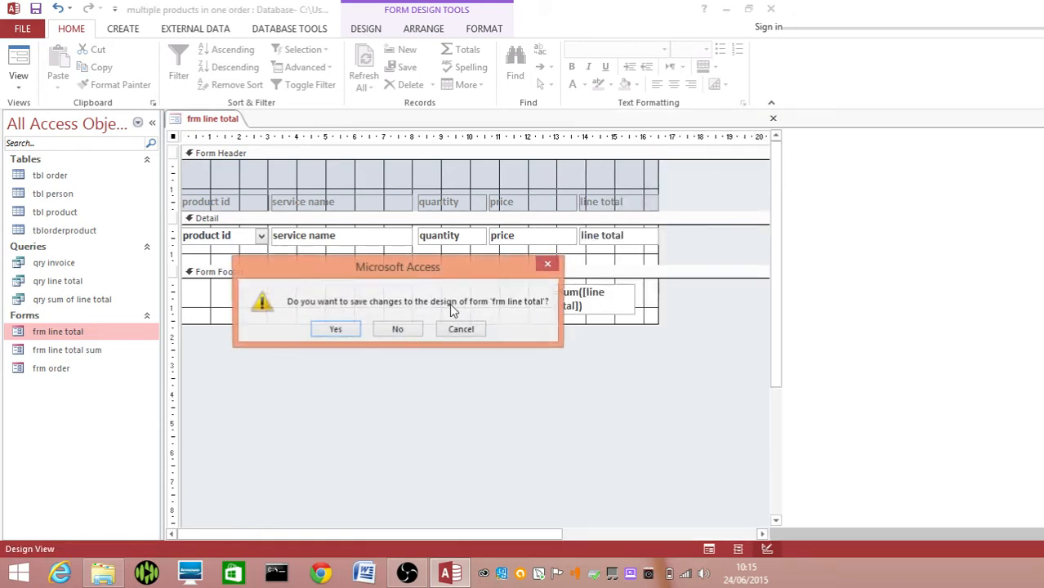
{"action": "left_click", "coordinate": [339, 330]}
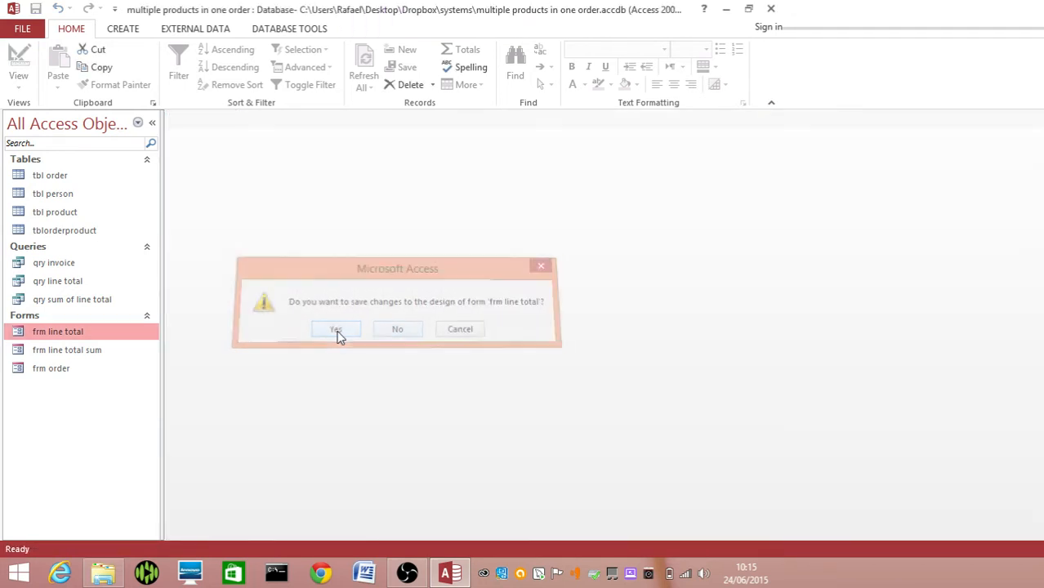
- Open frm order in Form View, check the revised layout of the line total subform, and close the form
{"action": "double_click", "coordinate": [52, 370]}
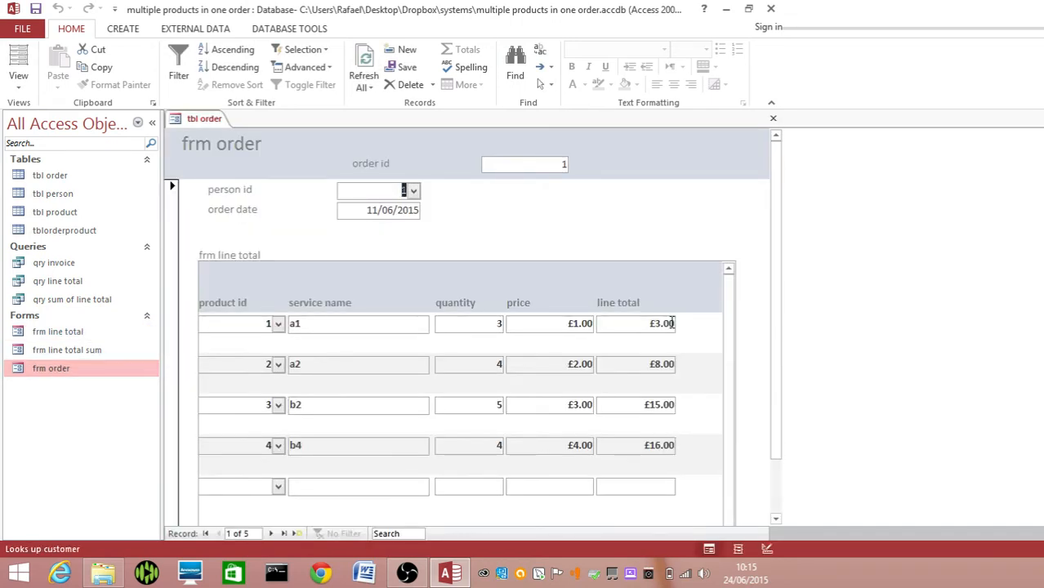
{"action": "scroll", "coordinate": [775, 307], "scroll_direction": "down", "scroll_amount": 2}
{"action": "scroll", "coordinate": [774, 310], "scroll_direction": "up", "scroll_amount": 2}
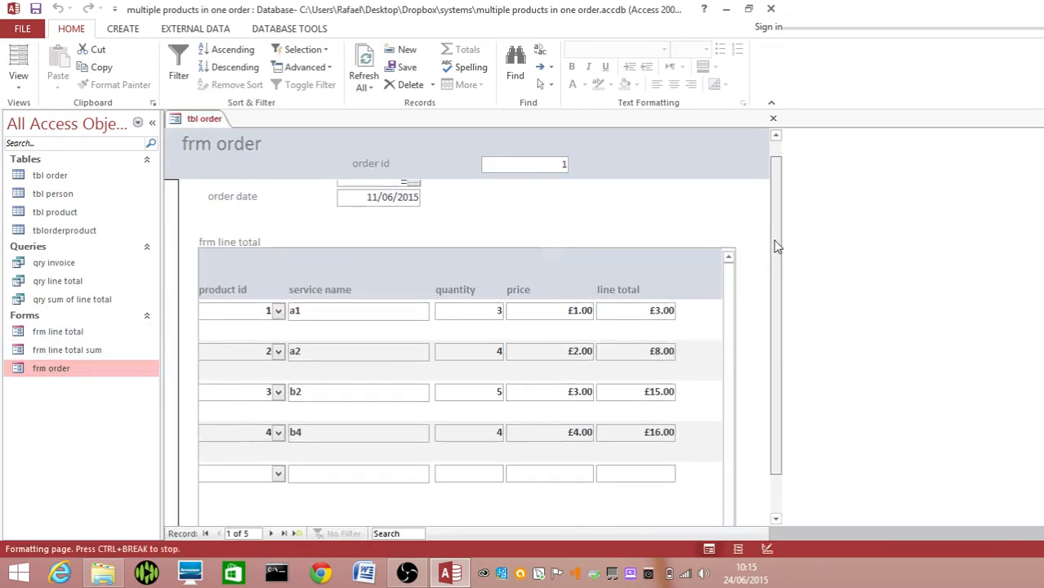
{"action": "scroll", "coordinate": [745, 434], "scroll_direction": "down", "scroll_amount": 2}
{"action": "scroll", "coordinate": [744, 435], "scroll_direction": "up", "scroll_amount": 2}
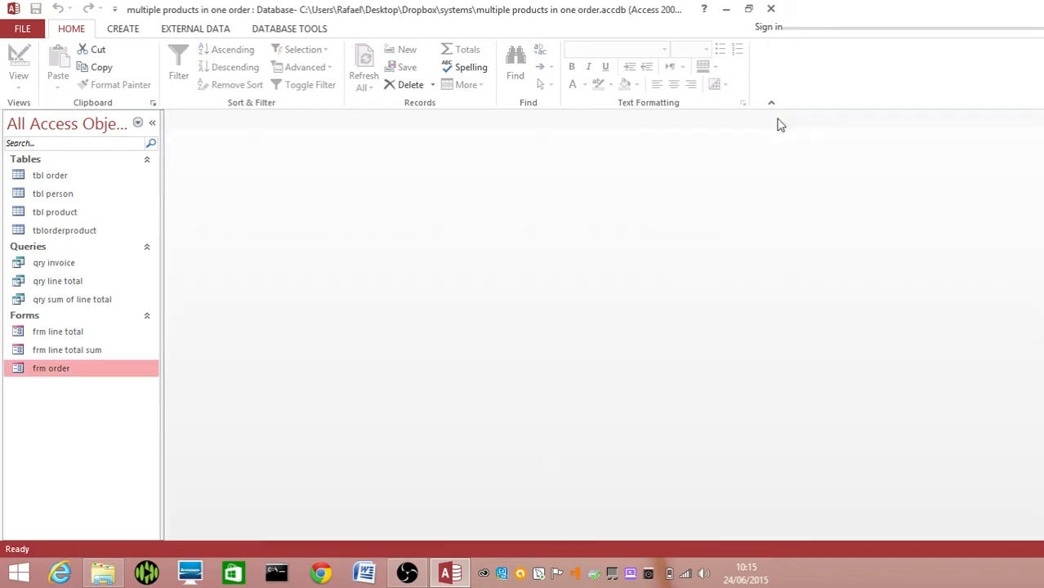
{"action": "left_click", "coordinate": [773, 118]}
- Reopen frm line total in Design View and reduce the Form Footer to about 1.3 cm and the Detail section to about 1 cm high
{"action": "right_click", "coordinate": [56, 331]}
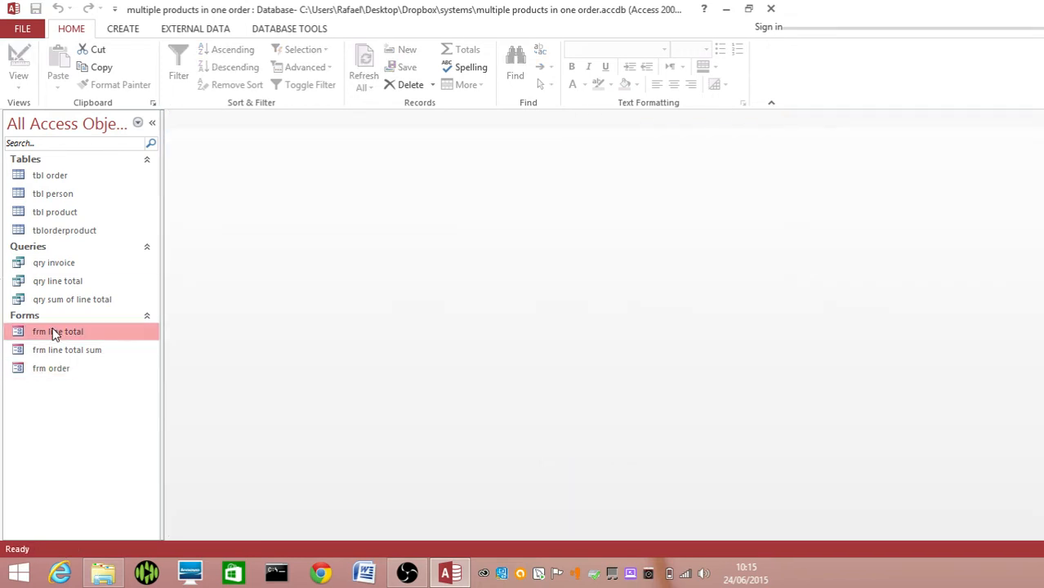
{"action": "left_click", "coordinate": [121, 374]}
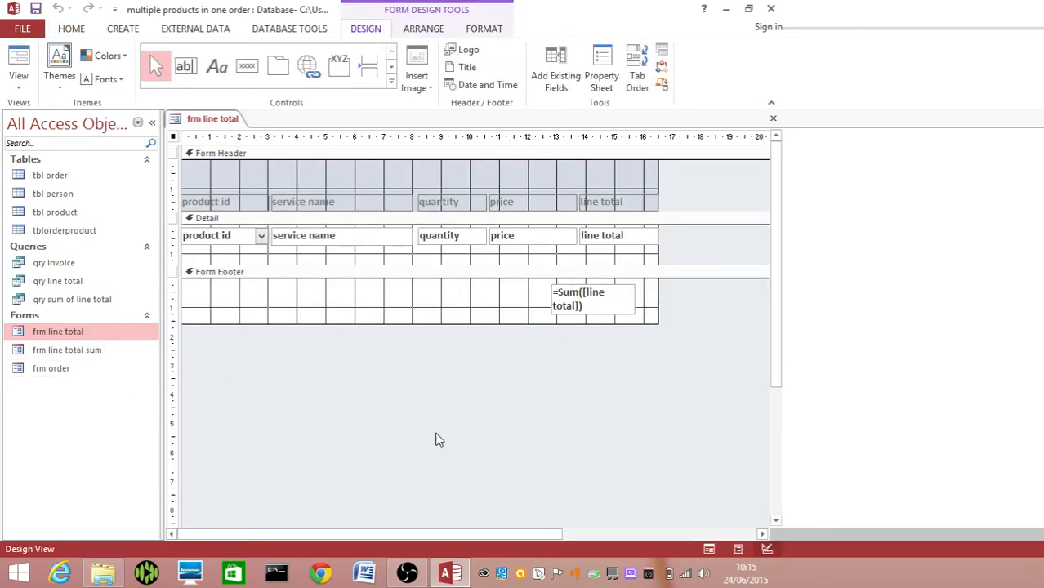
{"action": "left_click_drag", "start_coordinate": [428, 322], "coordinate": [413, 459]}
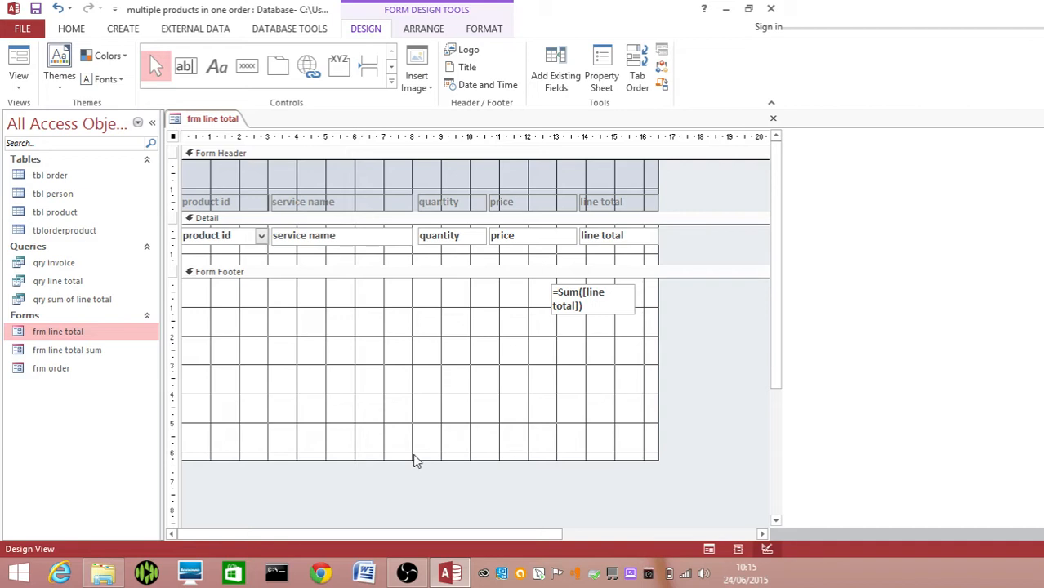
{"action": "left_click_drag", "start_coordinate": [437, 458], "coordinate": [444, 316]}
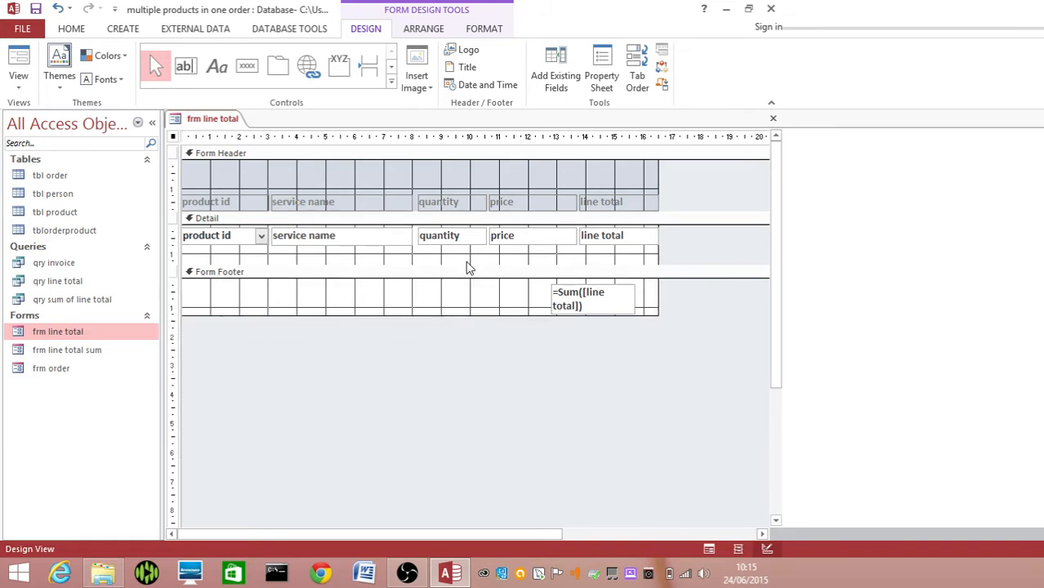
{"action": "left_click_drag", "start_coordinate": [461, 261], "coordinate": [465, 253]}
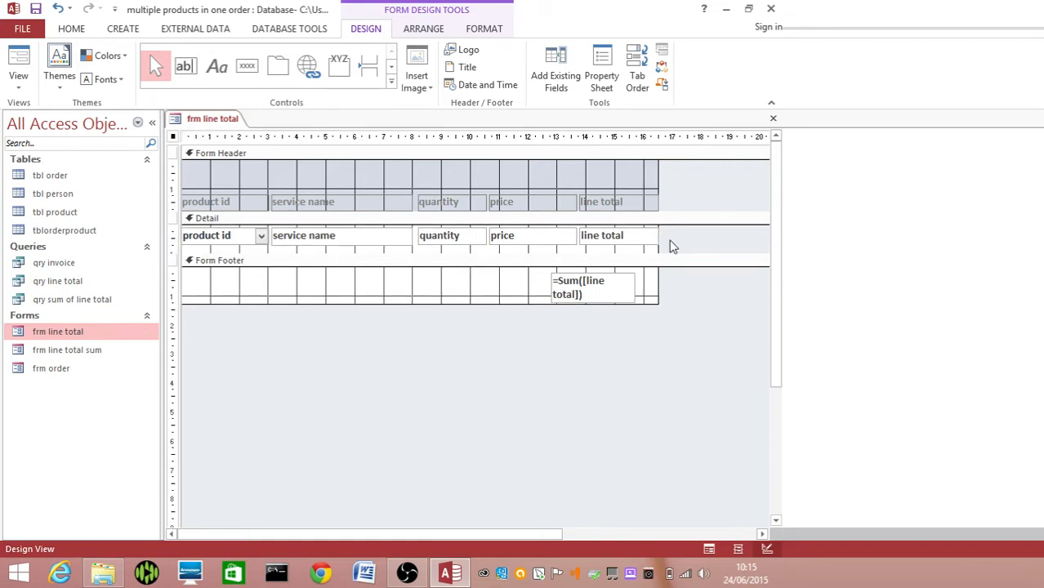
{"action": "left_click_drag", "start_coordinate": [676, 239], "coordinate": [211, 203]}
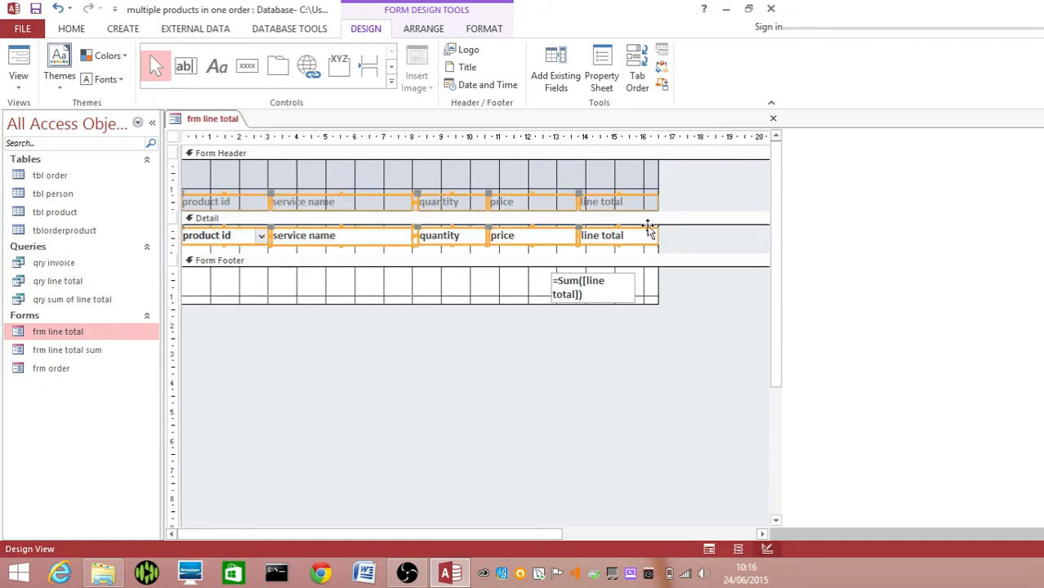
{"action": "left_click_drag", "start_coordinate": [683, 204], "coordinate": [209, 205]}
{"action": "key", "text": "F4"}
{"action": "left_click", "coordinate": [229, 181]}
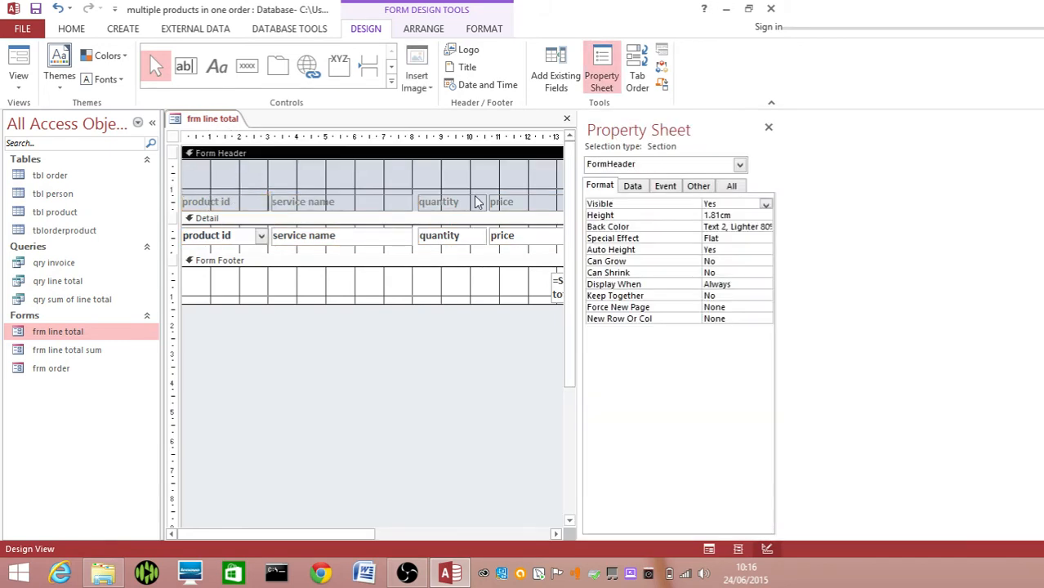
{"action": "left_click", "coordinate": [767, 127]}
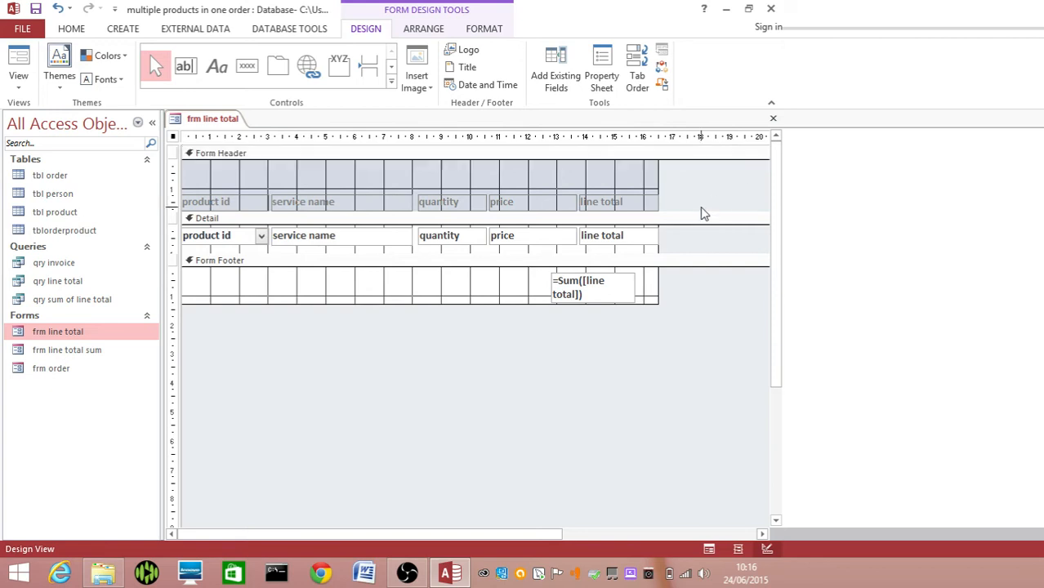
- Move the header labels to the top of the Form Header, shrink the header to fit them, and save and close frm line total
{"action": "left_click_drag", "start_coordinate": [702, 214], "coordinate": [205, 172]}
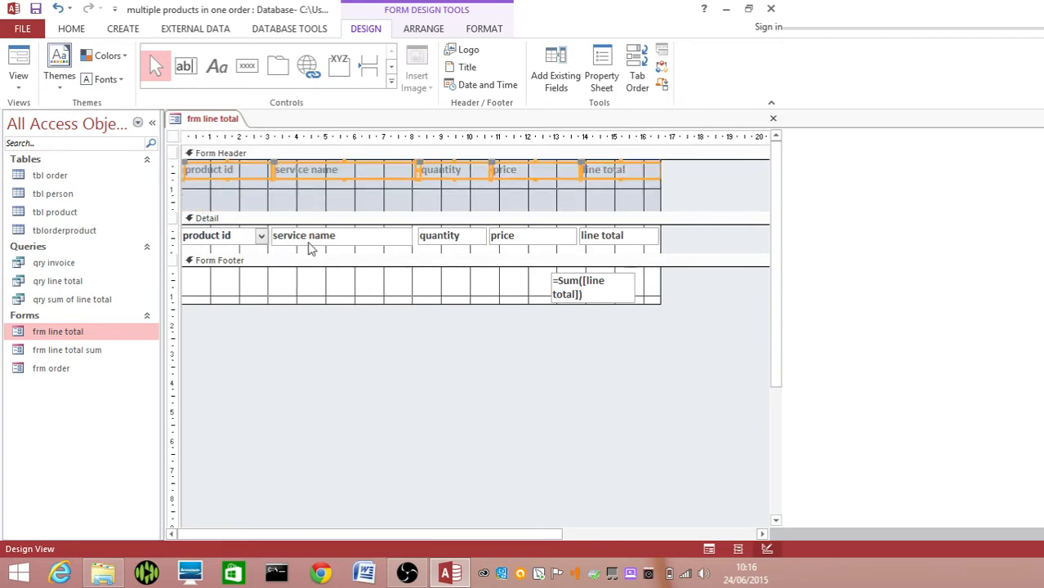
{"action": "left_click_drag", "start_coordinate": [331, 212], "coordinate": [335, 180]}
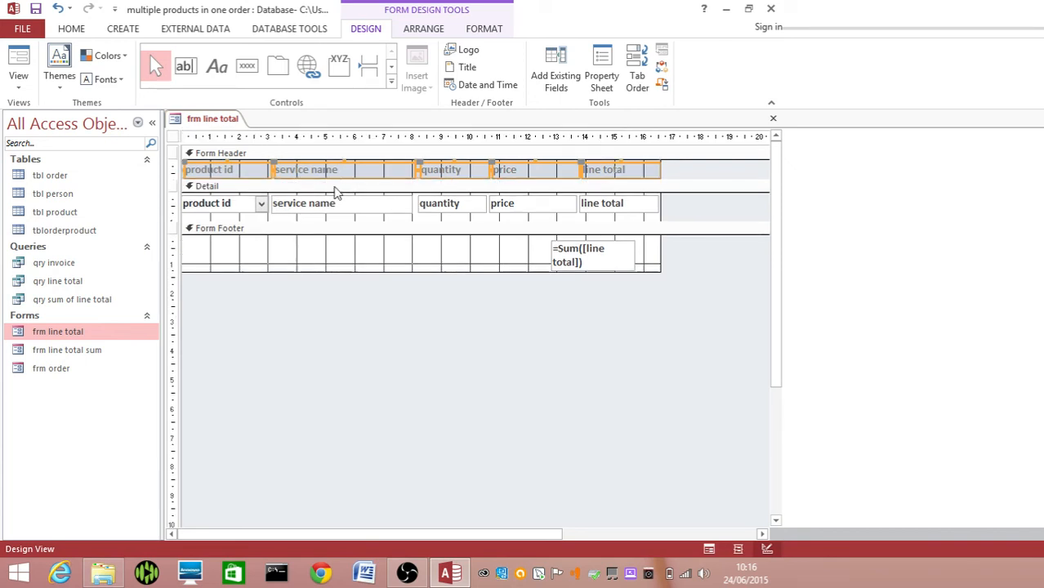
{"action": "left_click", "coordinate": [772, 120]}
{"action": "left_click", "coordinate": [341, 329]}
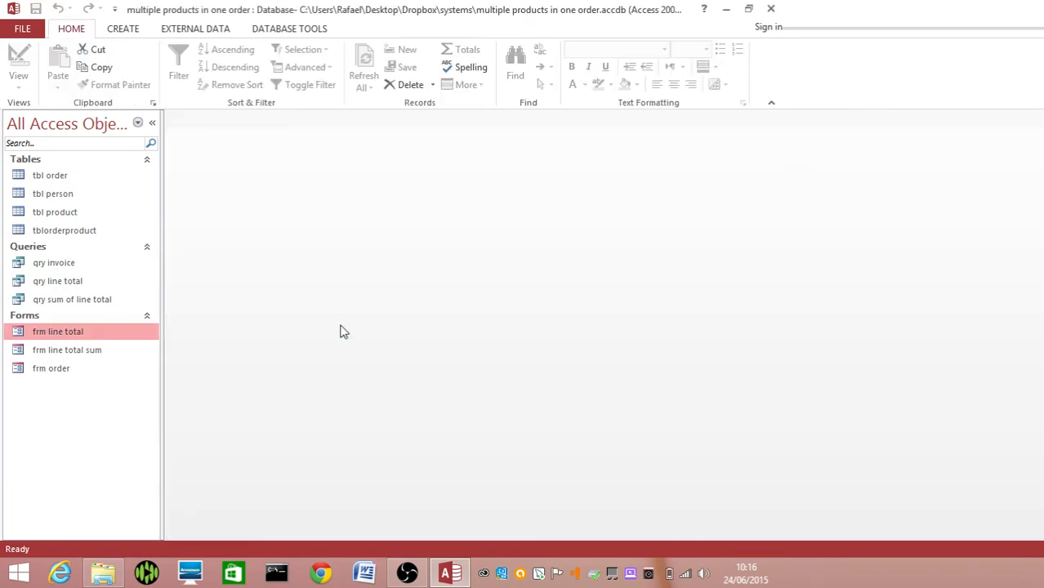
- Open frm order in Form View and check the subform's compact header and the sum below its rows
{"action": "double_click", "coordinate": [76, 368]}
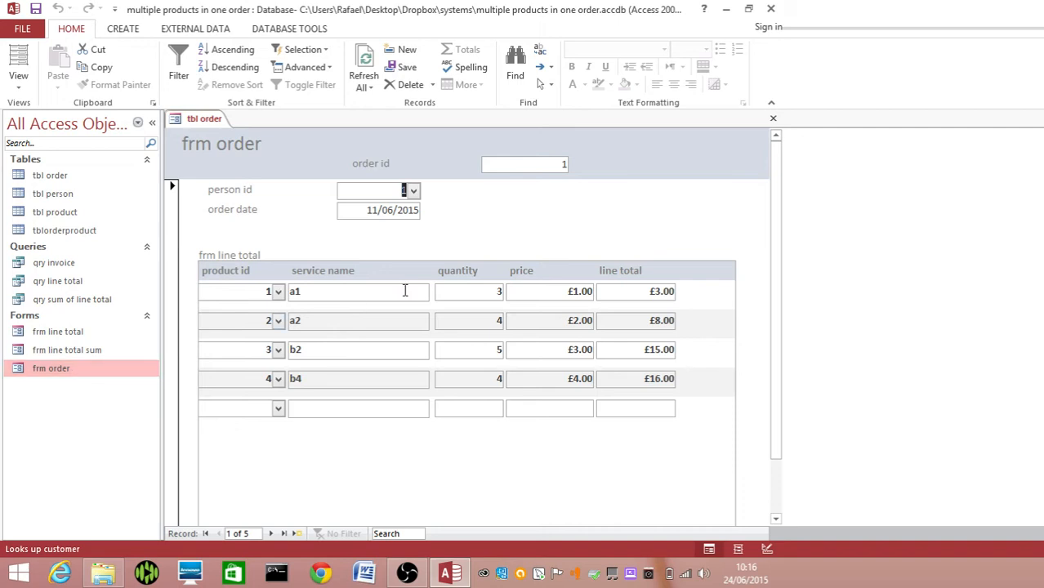
{"action": "left_click_drag", "start_coordinate": [778, 344], "coordinate": [755, 473]}
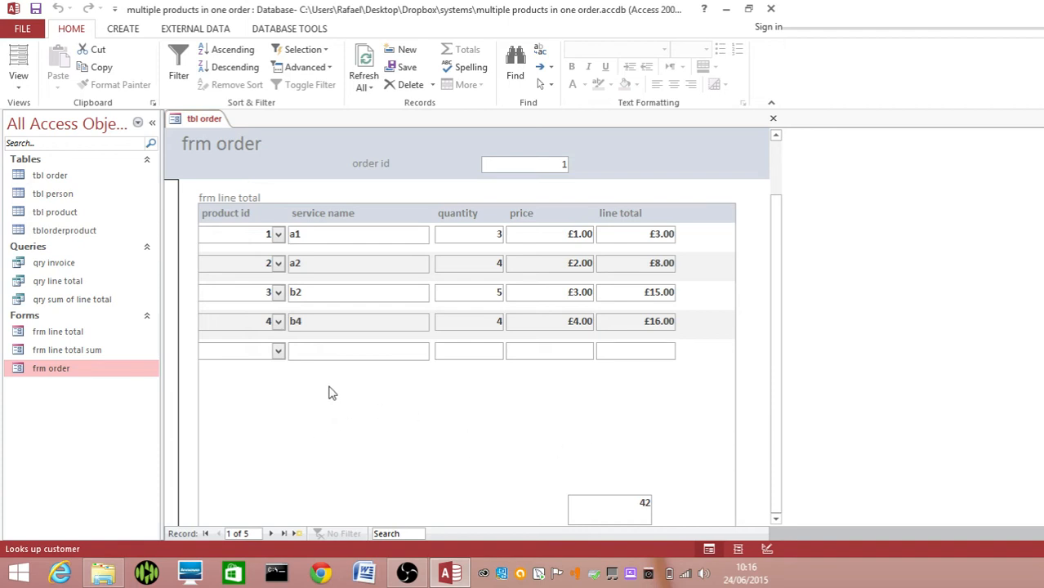
- In Design View of frm order, shrink the line total subform to about 17.7 by 5.8 cm and the Detail section to about 9 cm high
{"action": "right_click", "coordinate": [186, 119]}
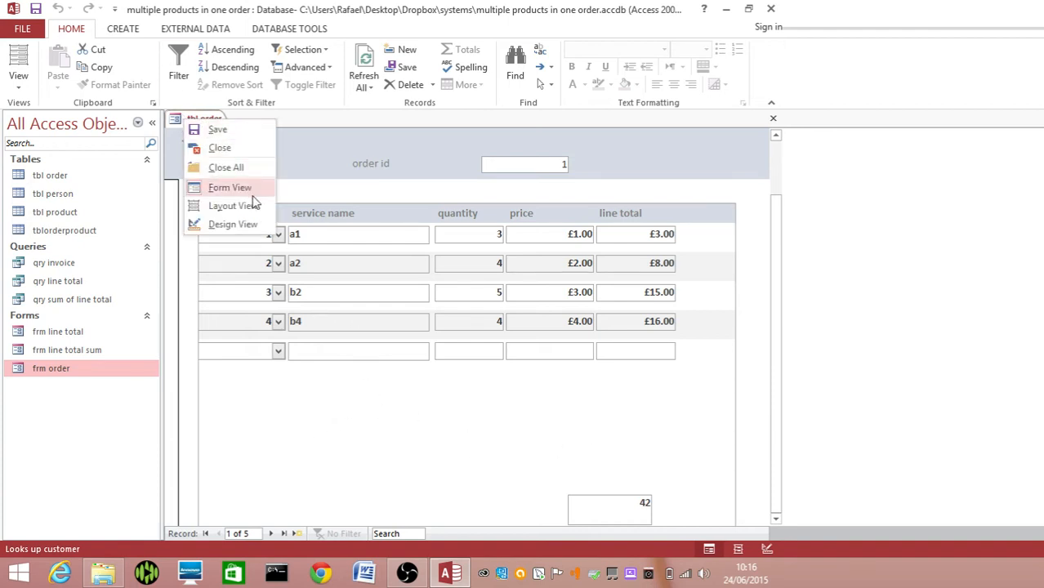
{"action": "left_click", "coordinate": [232, 224]}
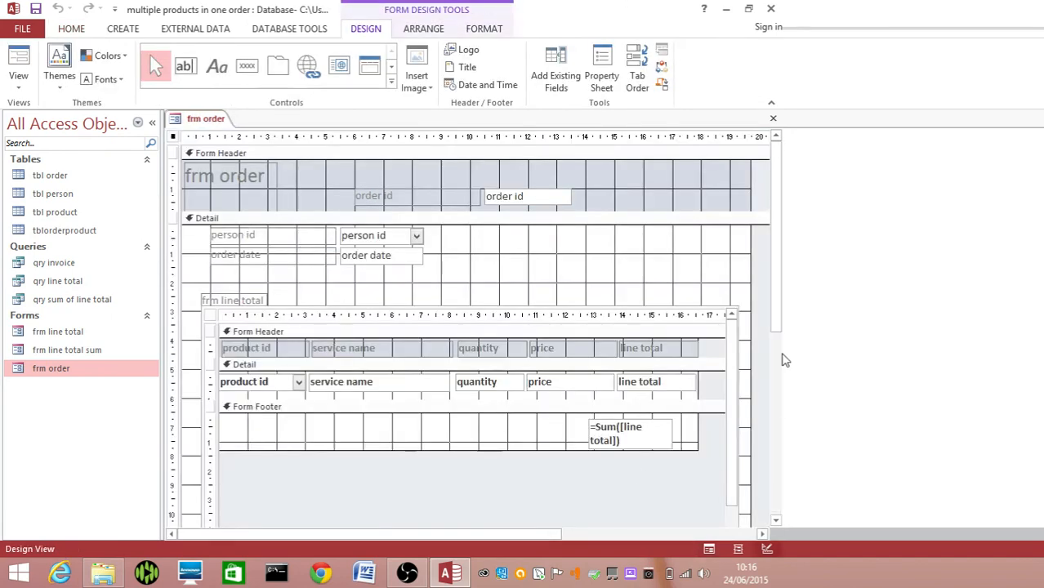
{"action": "left_click_drag", "start_coordinate": [779, 278], "coordinate": [762, 401]}
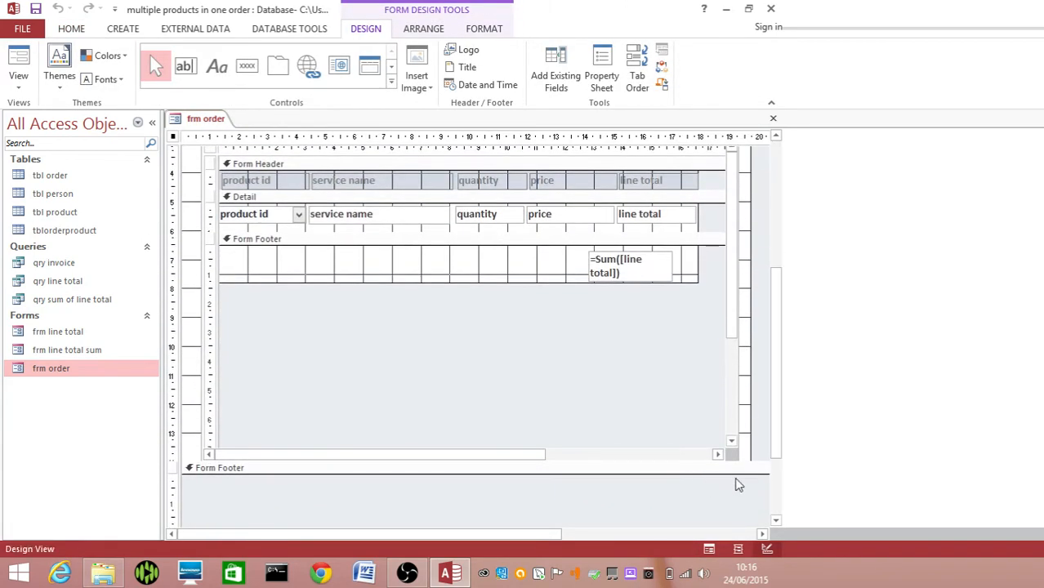
{"action": "left_click_drag", "start_coordinate": [743, 461], "coordinate": [737, 505]}
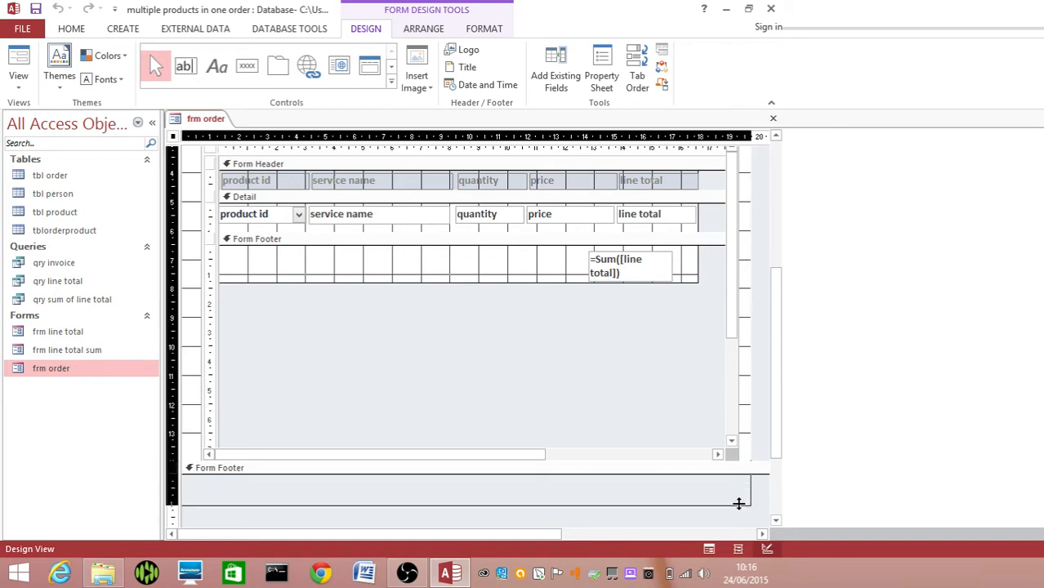
{"action": "left_click_drag", "start_coordinate": [736, 467], "coordinate": [716, 309]}
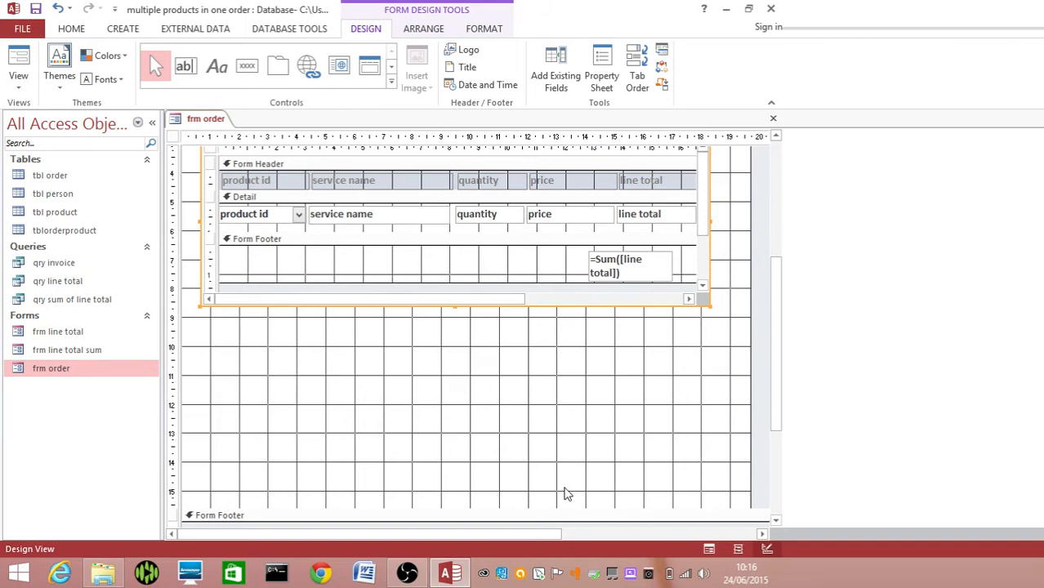
{"action": "left_click_drag", "start_coordinate": [554, 513], "coordinate": [580, 312]}
{"action": "scroll", "coordinate": [550, 387], "scroll_direction": "down", "scroll_amount": 2}
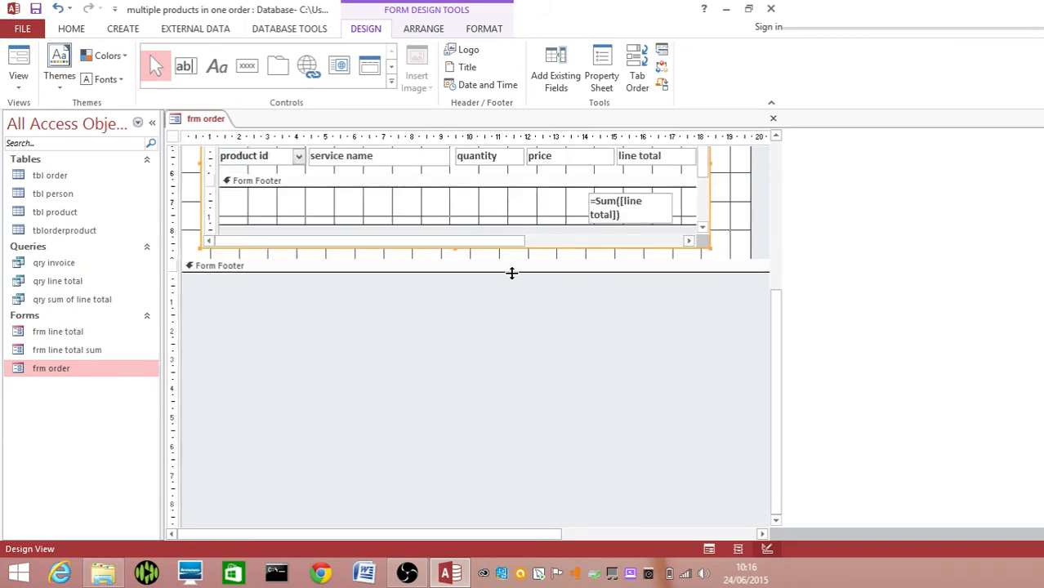
- Extend the Form Footer of frm order to about 2.8 cm high, and save and close the form
{"action": "left_click_drag", "start_coordinate": [510, 271], "coordinate": [507, 351]}
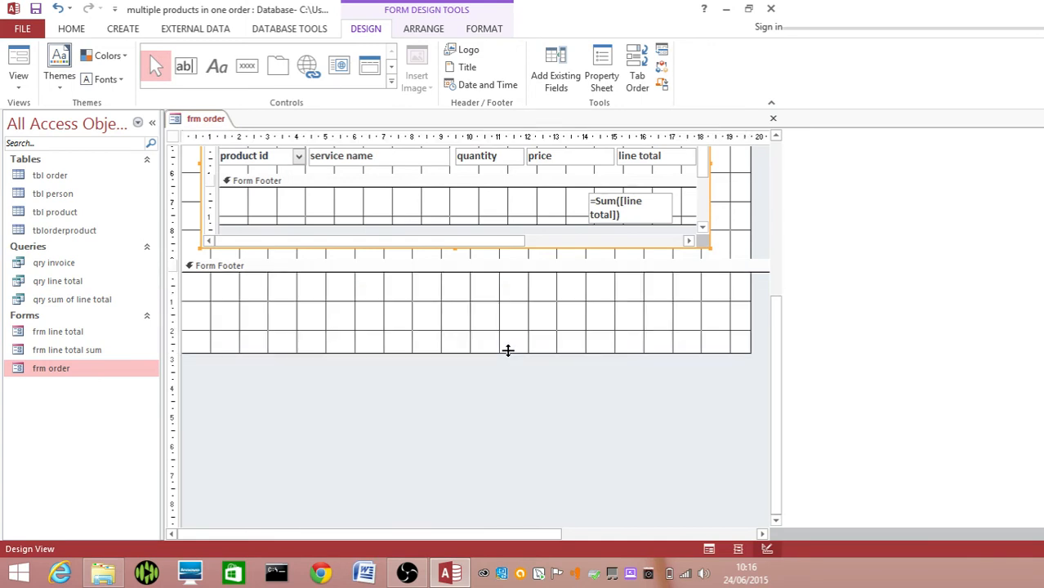
{"action": "left_click", "coordinate": [772, 119]}
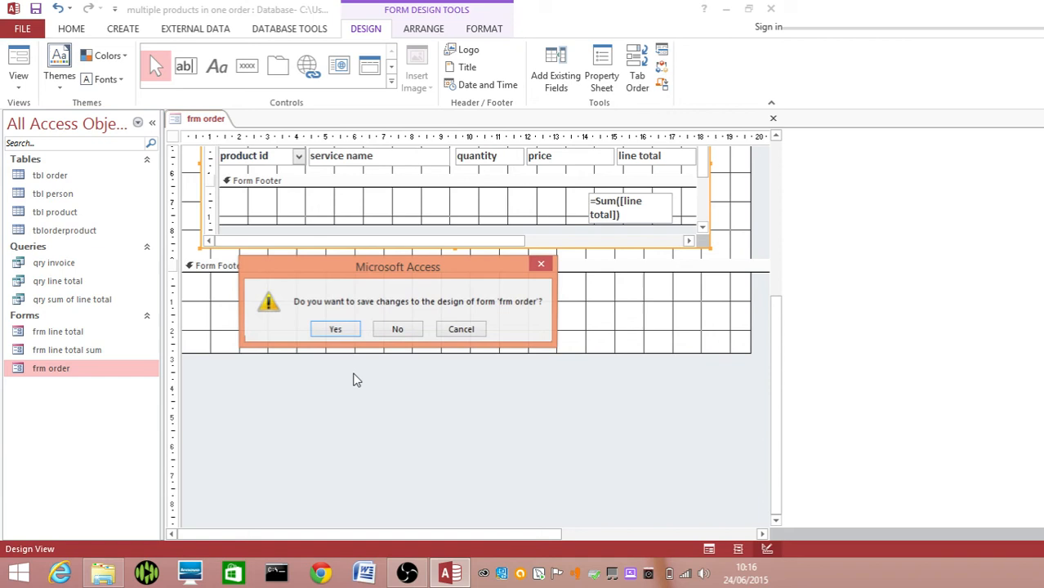
{"action": "left_click", "coordinate": [336, 330]}
- Reopen frm order in Form View, check the resized line total subform, and close the form
{"action": "double_click", "coordinate": [88, 367]}
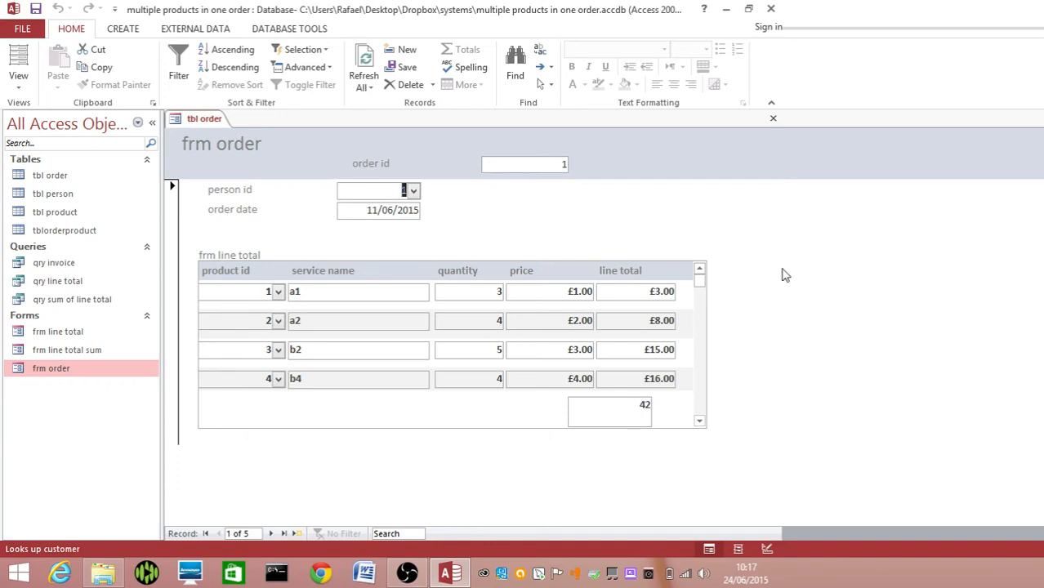
{"action": "left_click", "coordinate": [774, 119]}
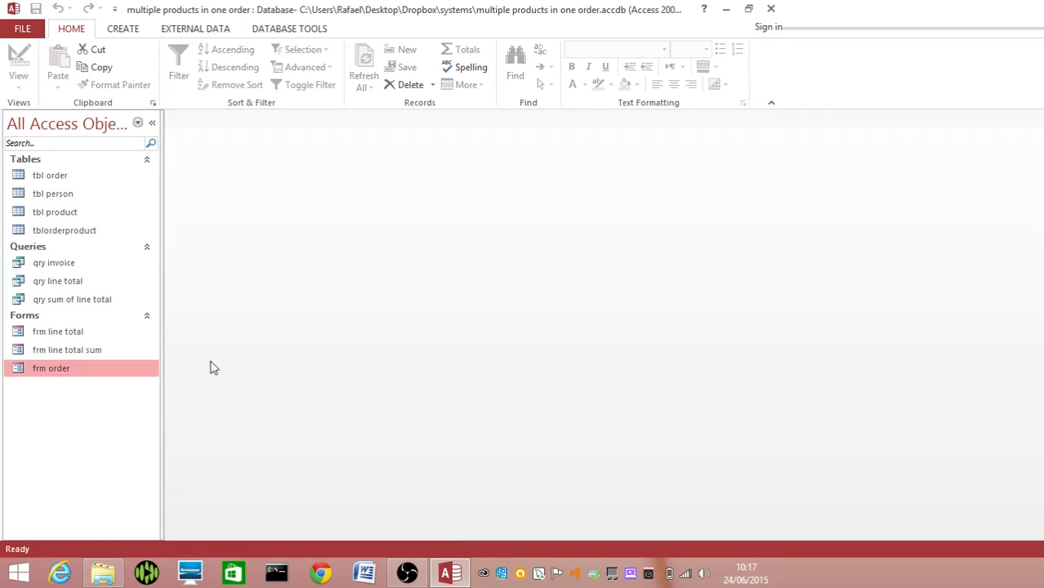
- In Design View of frm line total, move the footer sum box beneath the line total box and reduce it to one line high
{"action": "left_click", "coordinate": [91, 334]}
{"action": "right_click", "coordinate": [92, 335]}
{"action": "left_click", "coordinate": [141, 385]}
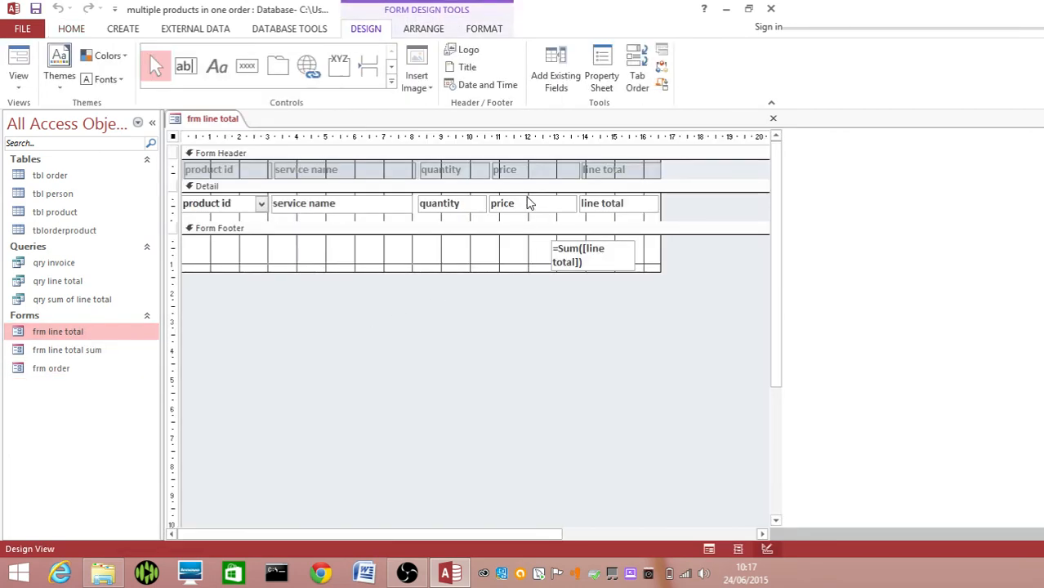
{"action": "left_click_drag", "start_coordinate": [568, 260], "coordinate": [596, 259]}
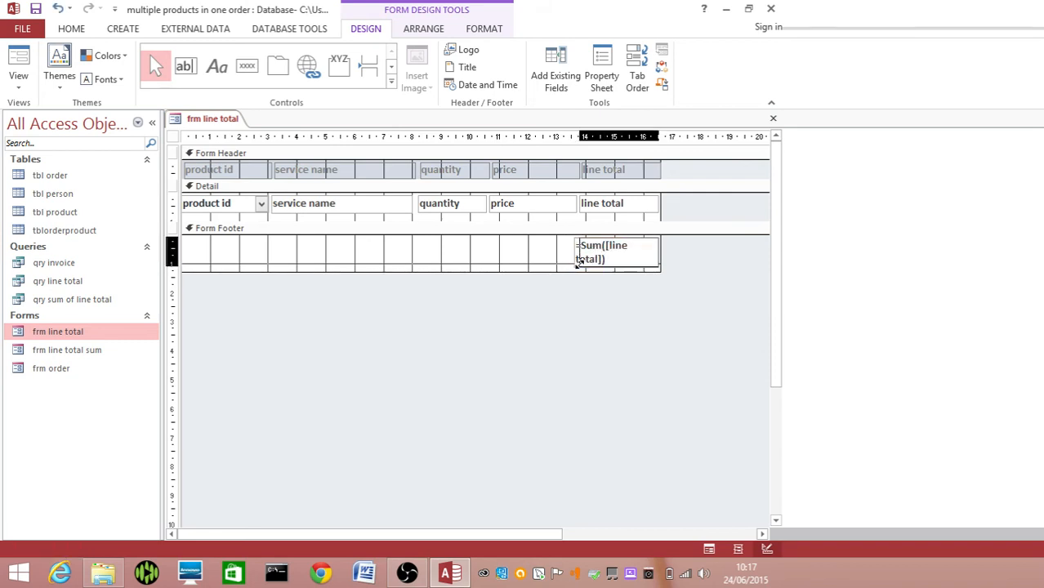
{"action": "left_click", "coordinate": [580, 249]}
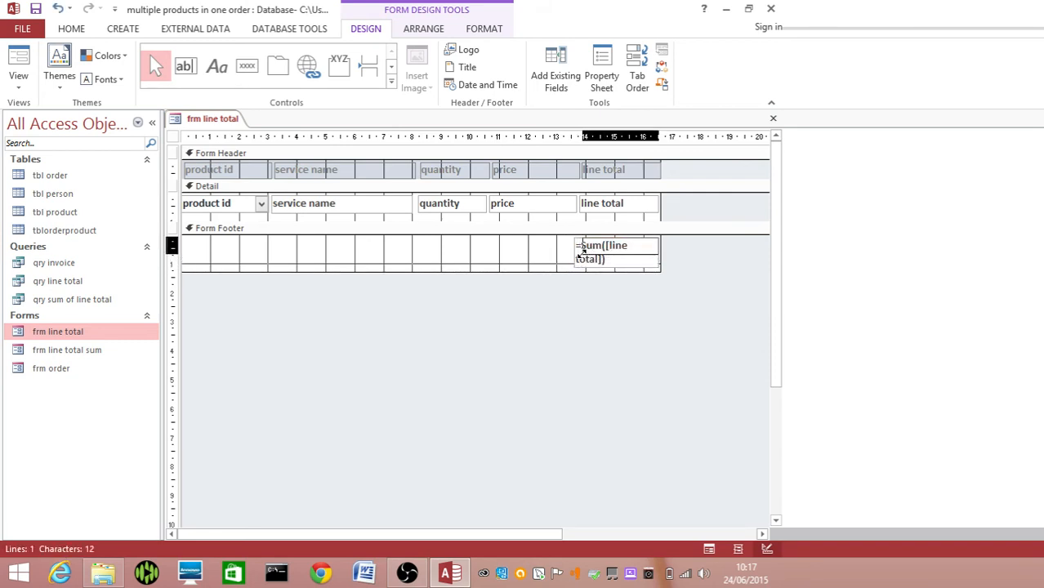
{"action": "left_click", "coordinate": [594, 338]}
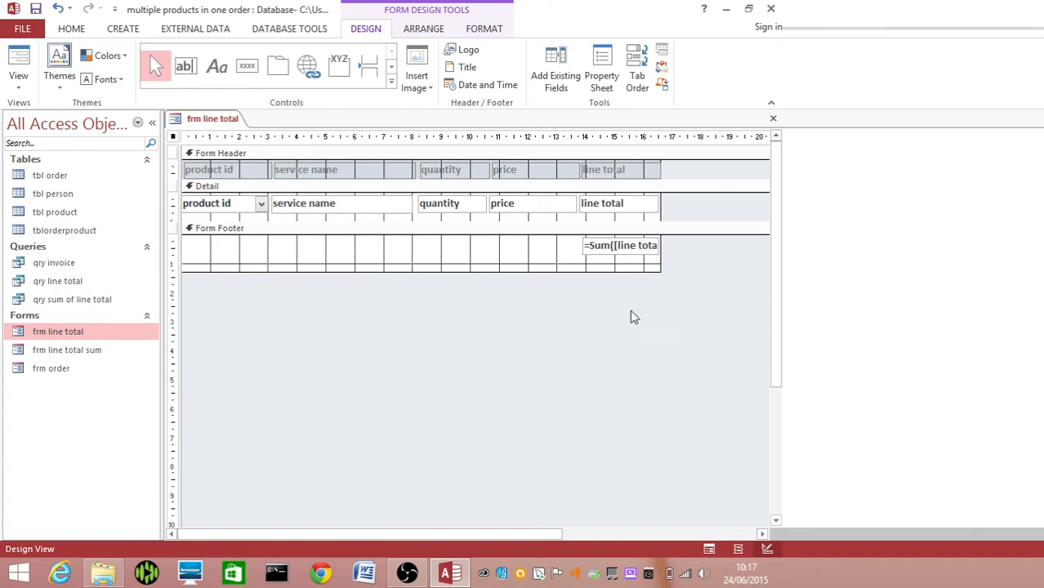
{"action": "left_click", "coordinate": [585, 248]}
{"action": "left_click", "coordinate": [583, 250]}
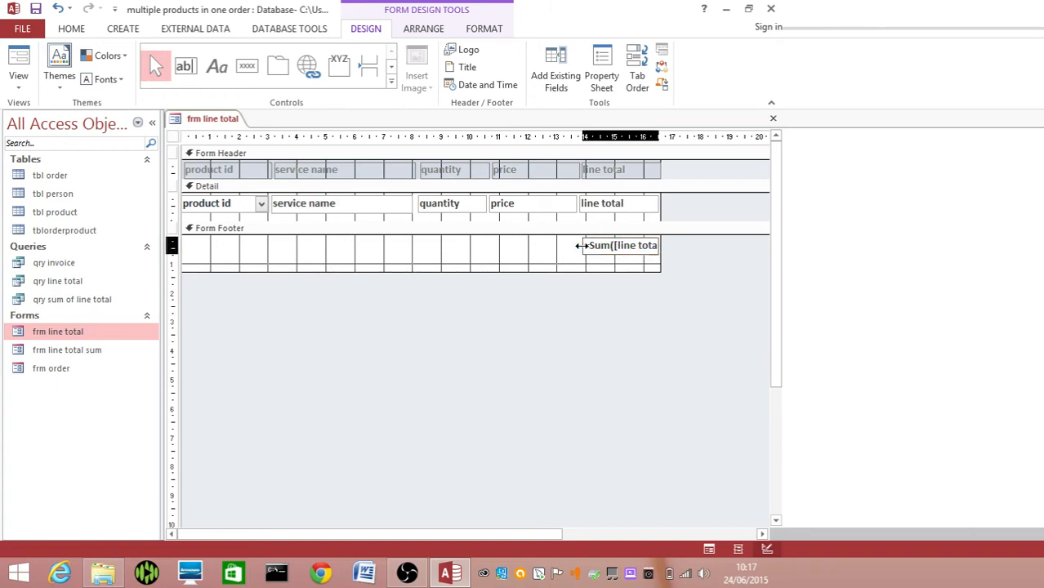
{"action": "left_click", "coordinate": [593, 301]}
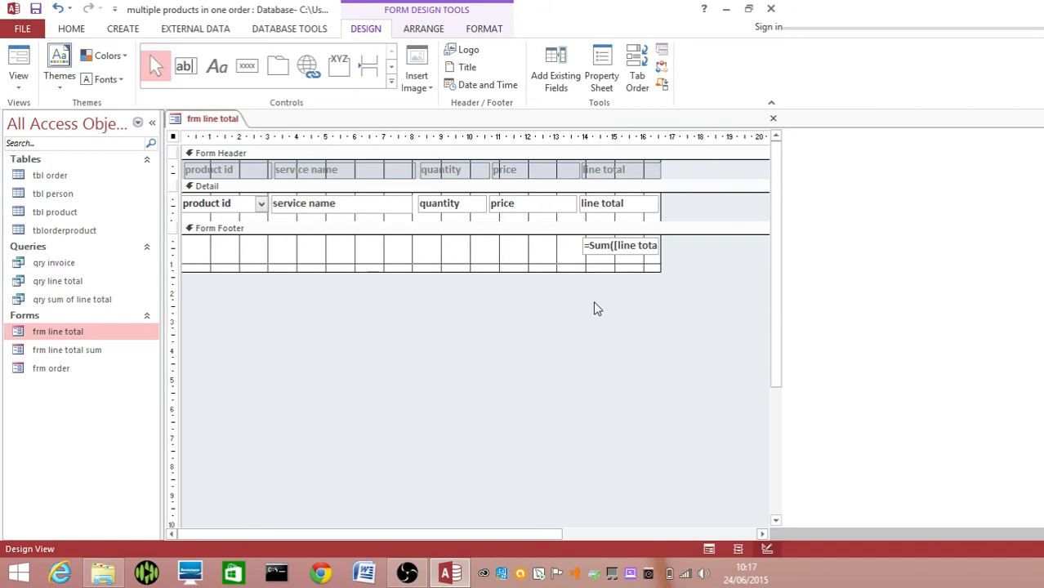
- Add a label about 3.1 cm wide reading "Grand Total" beside the sum box in the Form Footer
{"action": "left_click", "coordinate": [229, 67]}
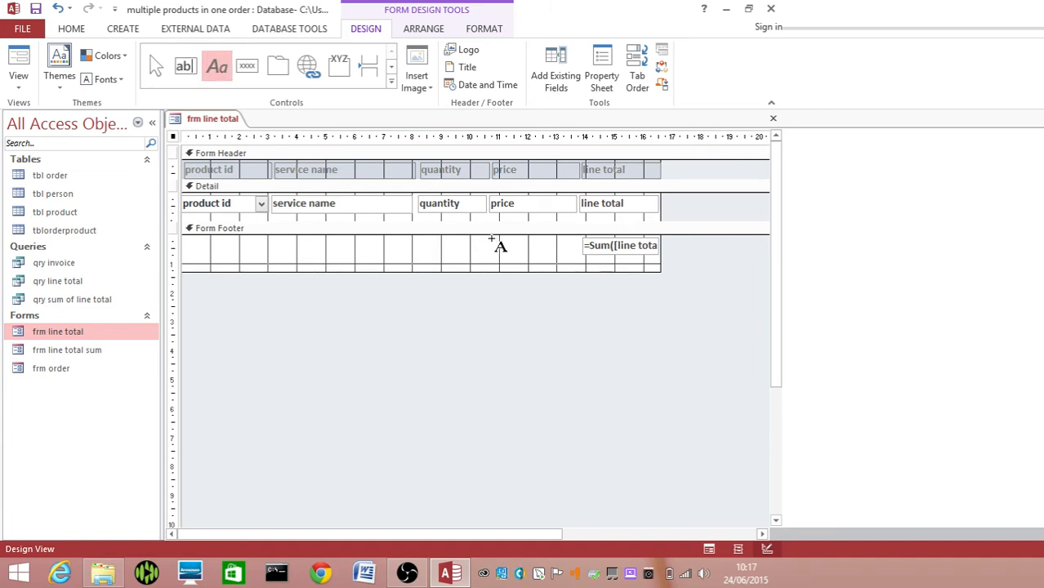
{"action": "left_click_drag", "start_coordinate": [491, 239], "coordinate": [580, 251]}
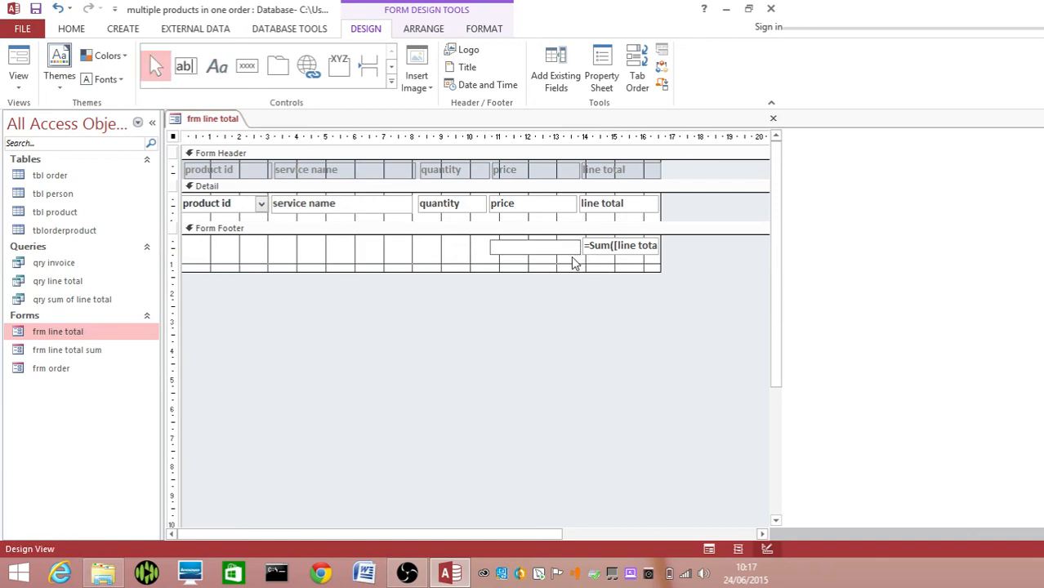
{"action": "type", "text": "Grand Total"}
{"action": "key", "text": "Return"}
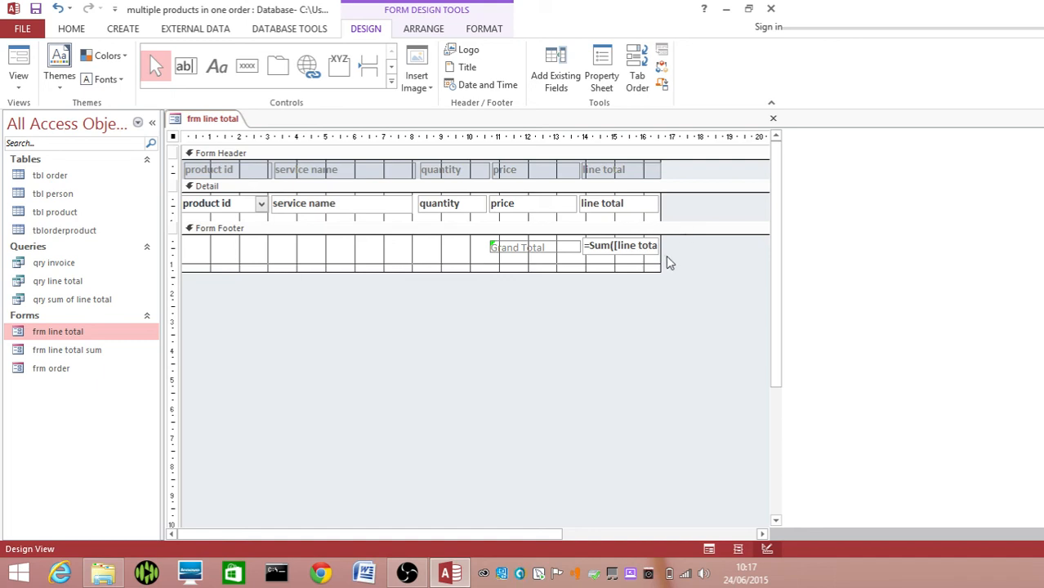
- Try to copy the price box's formatting onto the Grand Total label with the Format Painter, leaving the label's error options unchanged
{"action": "left_click", "coordinate": [506, 205]}
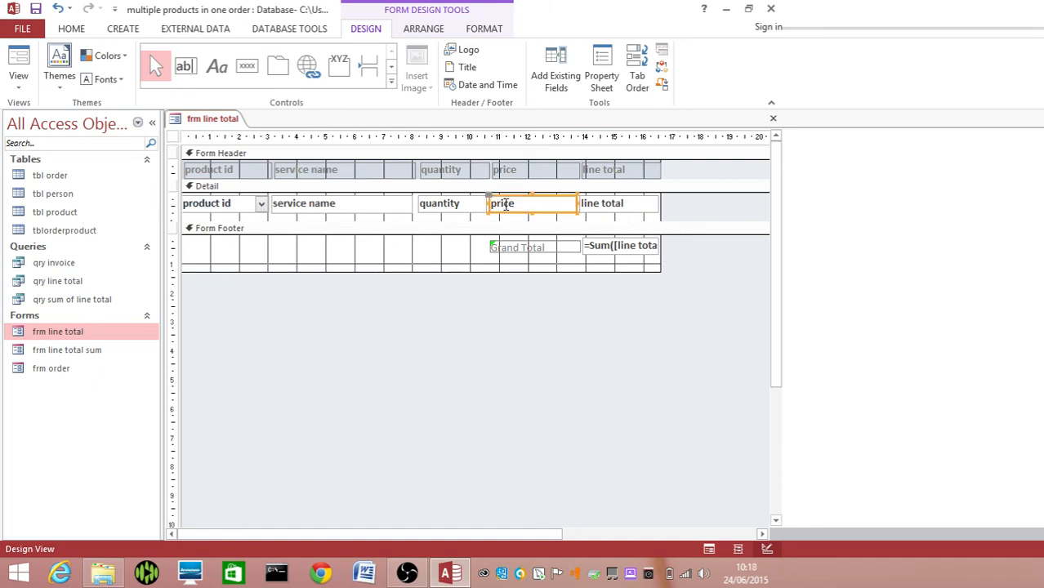
{"action": "left_click", "coordinate": [499, 203]}
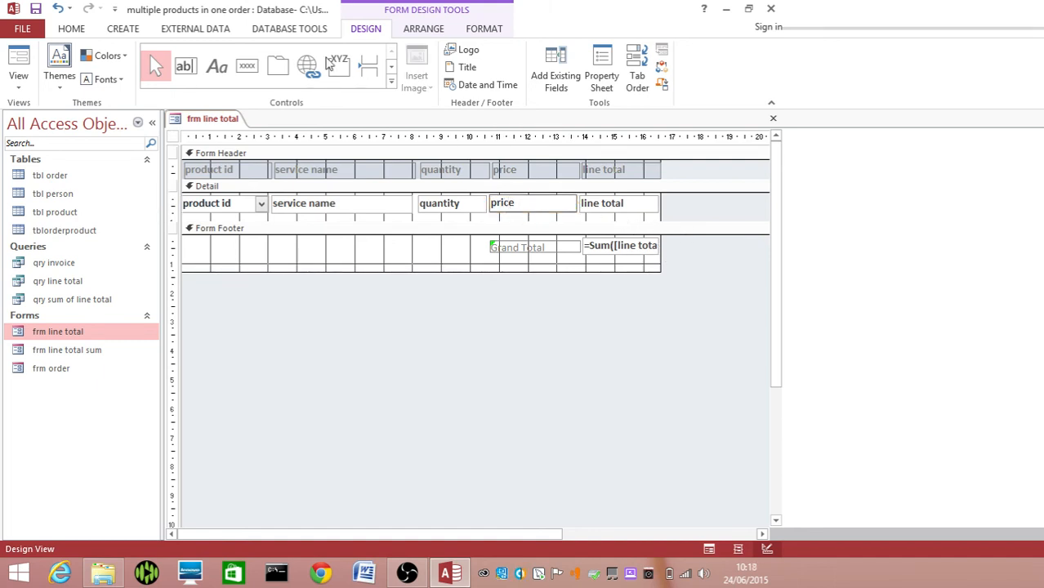
{"action": "left_click", "coordinate": [81, 35]}
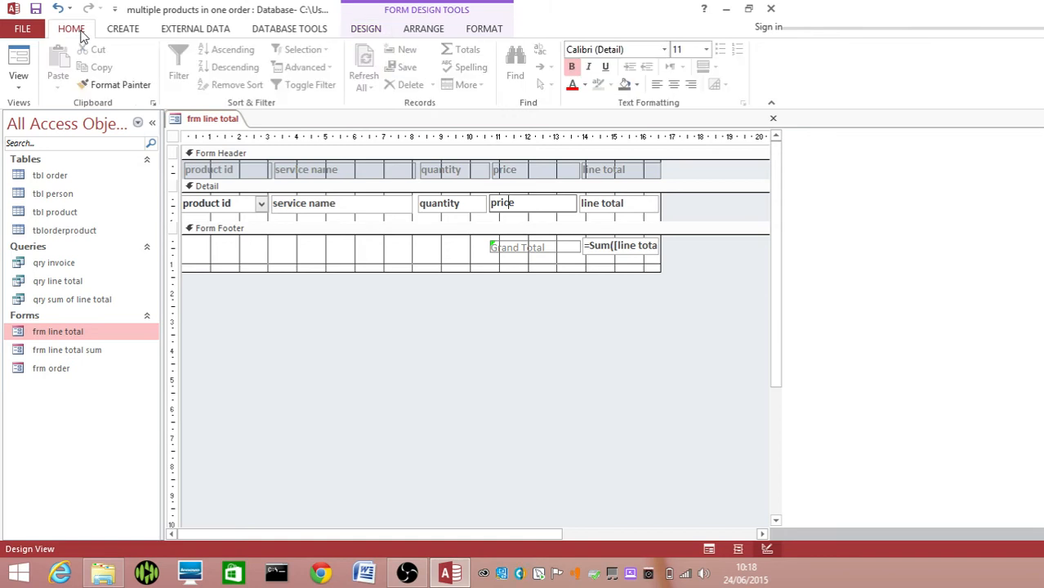
{"action": "left_click", "coordinate": [99, 89]}
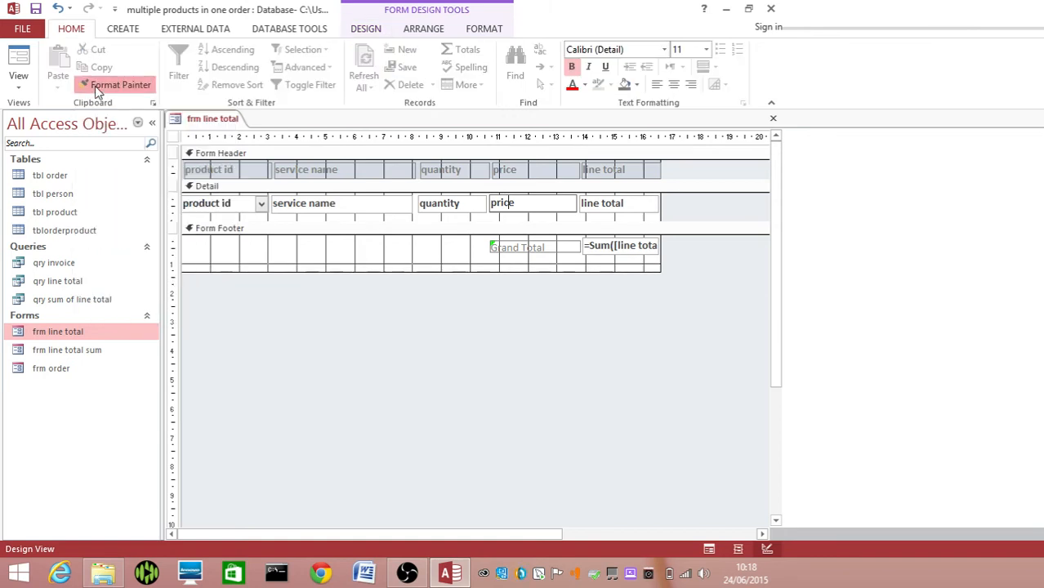
{"action": "left_click", "coordinate": [536, 247]}
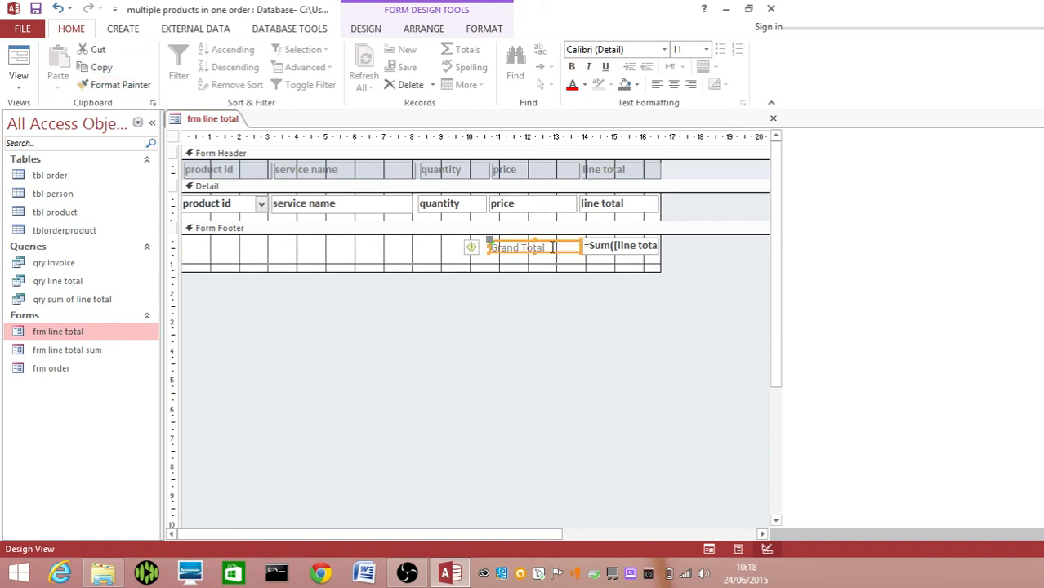
{"action": "left_click", "coordinate": [473, 248]}
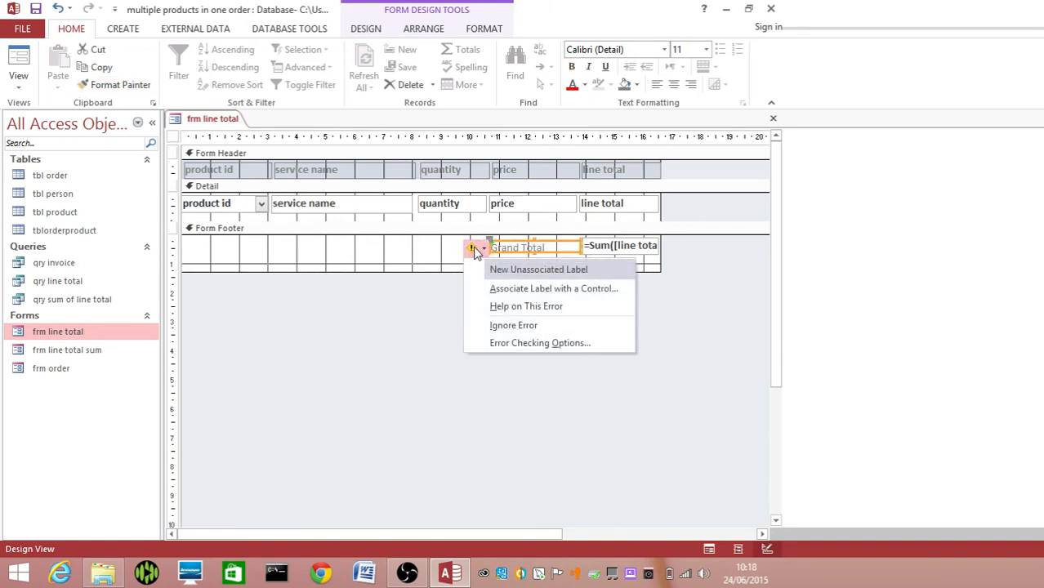
{"action": "left_click", "coordinate": [491, 494]}
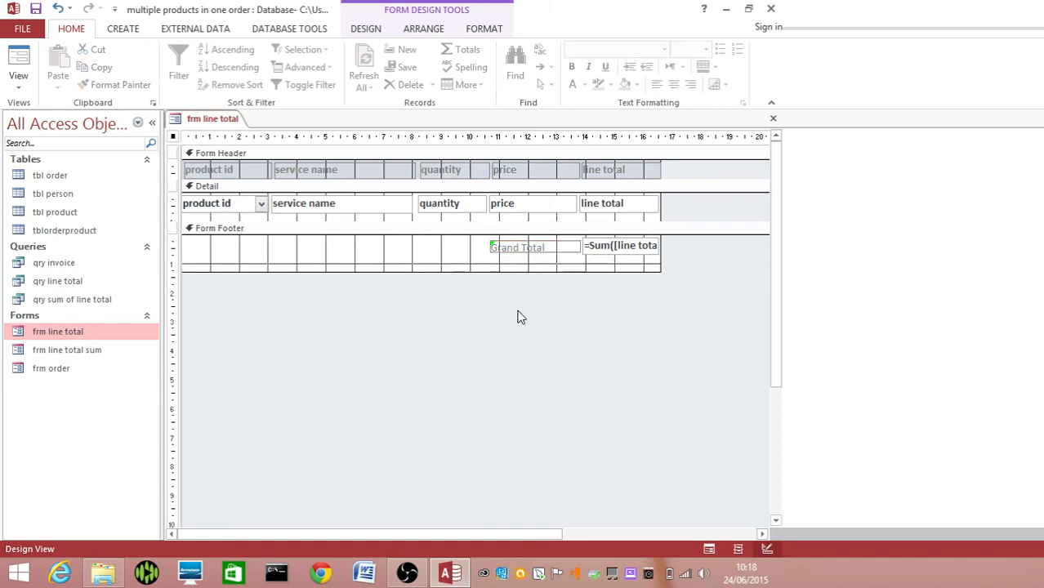
- Copy the quantity box's formatting onto the Grand Total label in the Form Footer with the Format Painter
{"action": "left_click", "coordinate": [448, 205]}
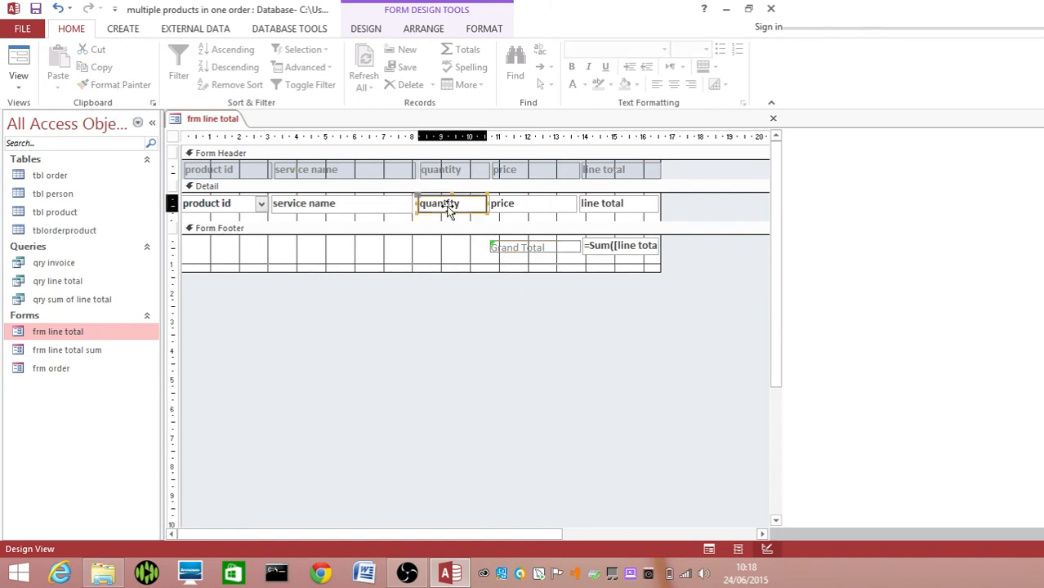
{"action": "left_click", "coordinate": [97, 85]}
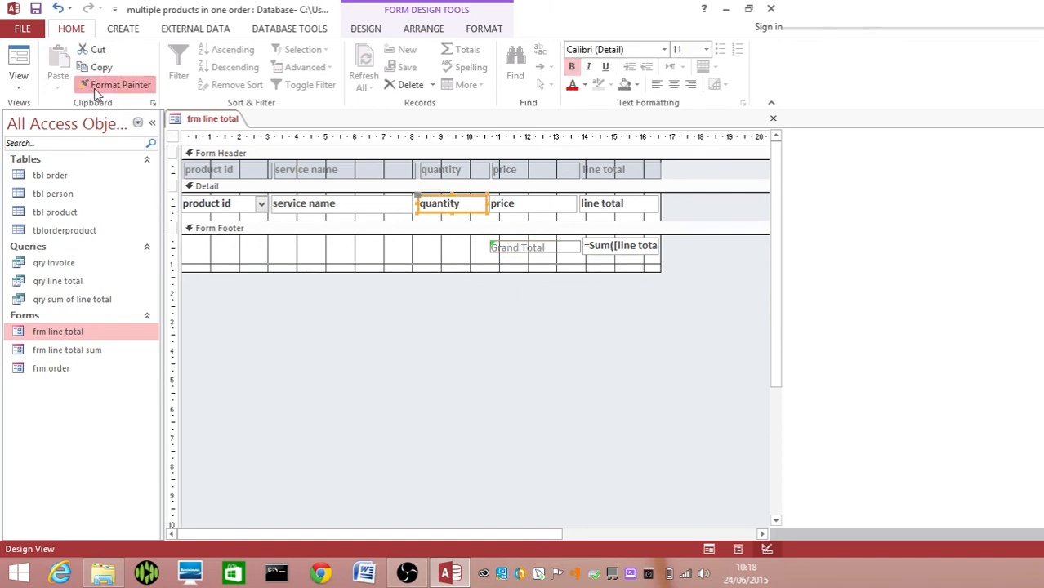
{"action": "left_click", "coordinate": [527, 250]}
{"action": "left_click", "coordinate": [514, 297]}
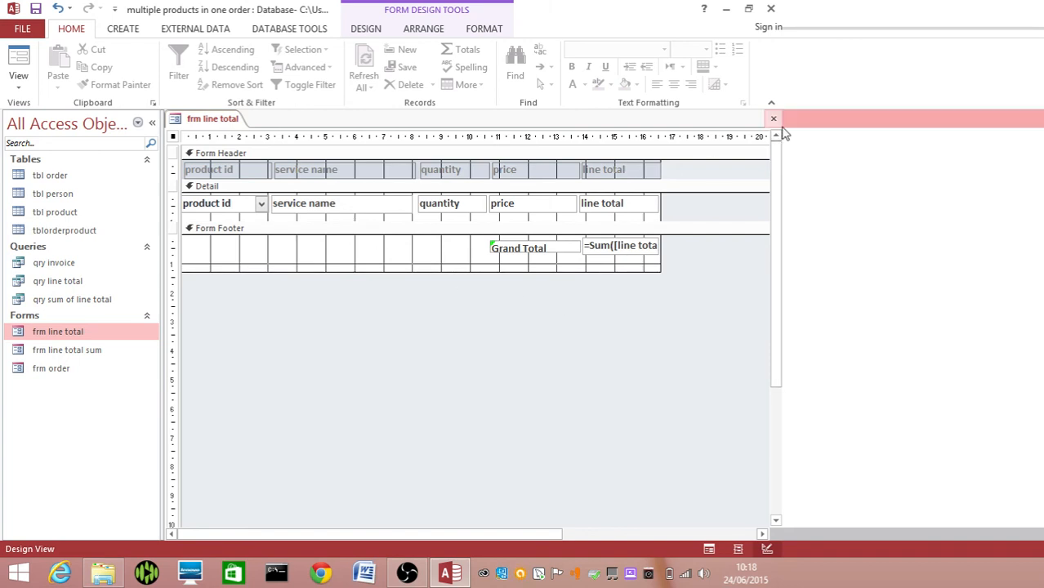
- Set the Format property of the footer's sum text box to Currency and close its properties
{"action": "left_click", "coordinate": [600, 250]}
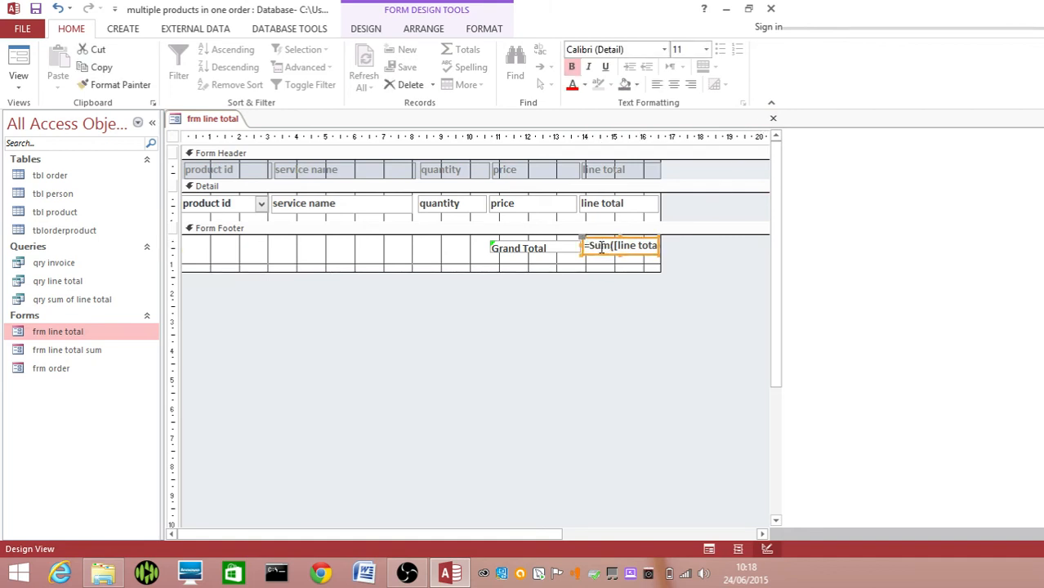
{"action": "right_click", "coordinate": [600, 250]}
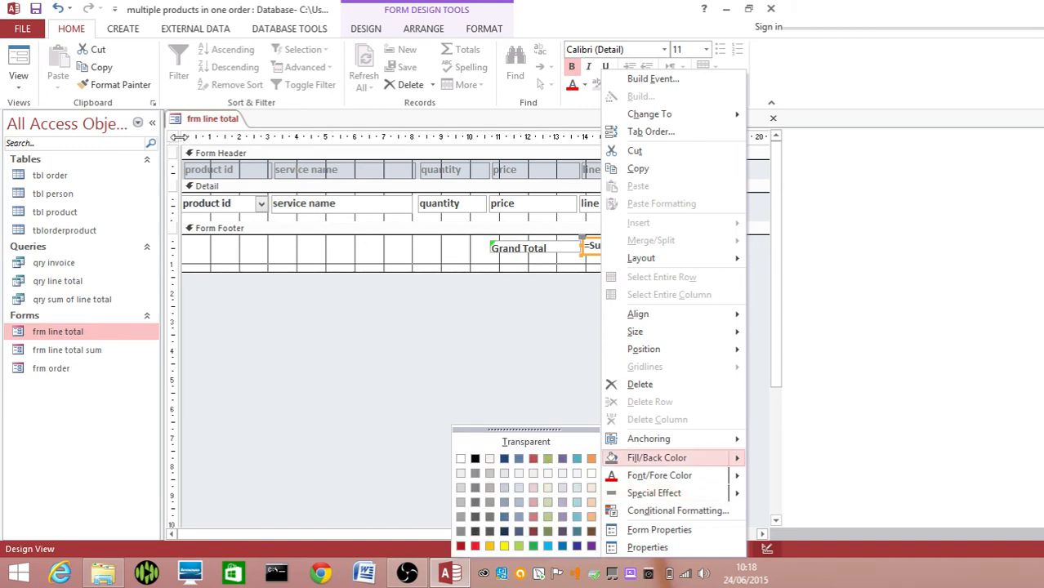
{"action": "left_click", "coordinate": [651, 548]}
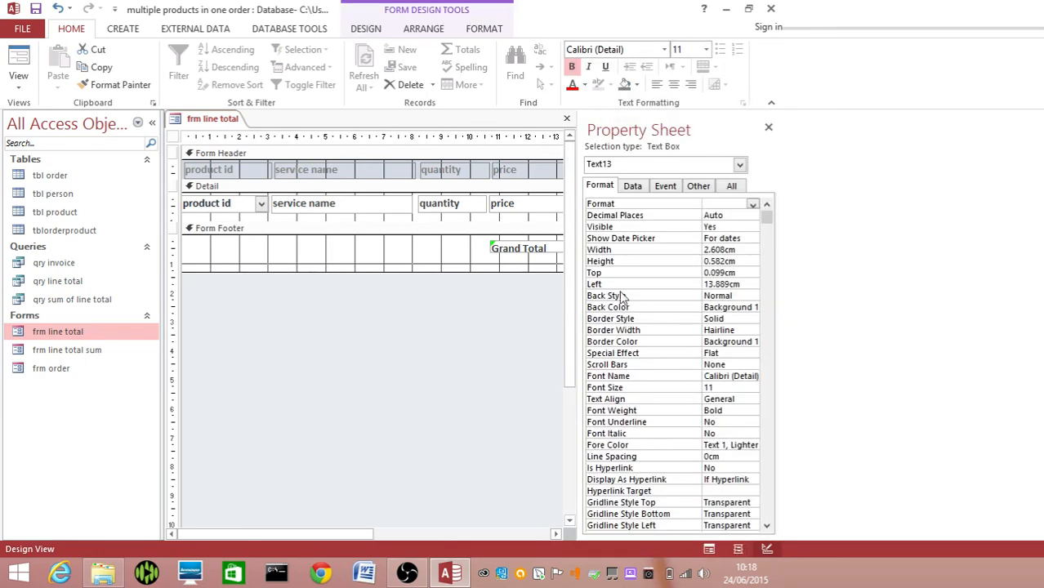
{"action": "left_click", "coordinate": [753, 205]}
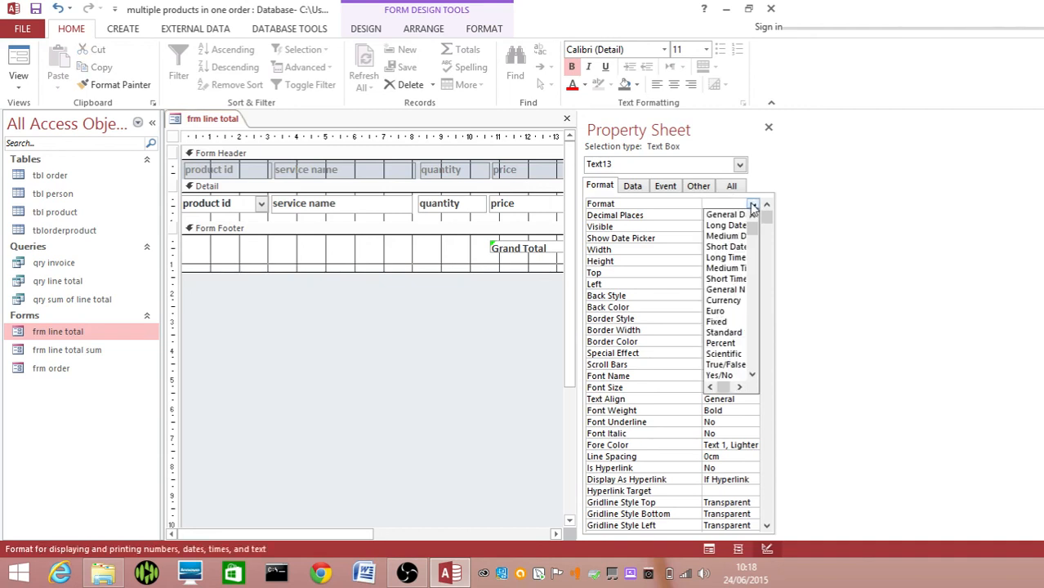
{"action": "left_click", "coordinate": [725, 301]}
{"action": "left_click", "coordinate": [769, 128]}
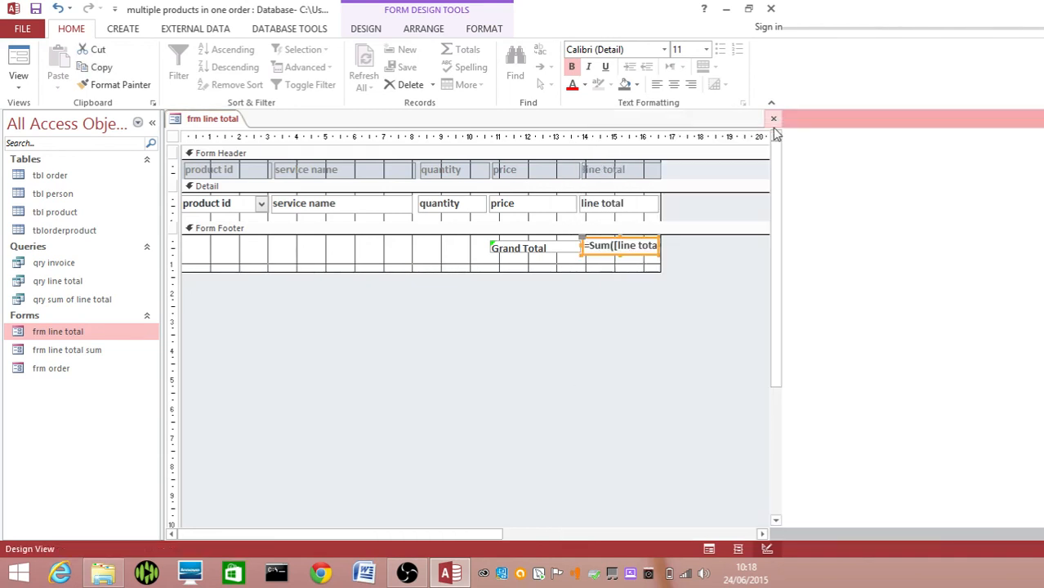
- Close frm line total with its design changes saved, and open frm order in Form View to check the grand total
{"action": "left_click", "coordinate": [773, 119]}
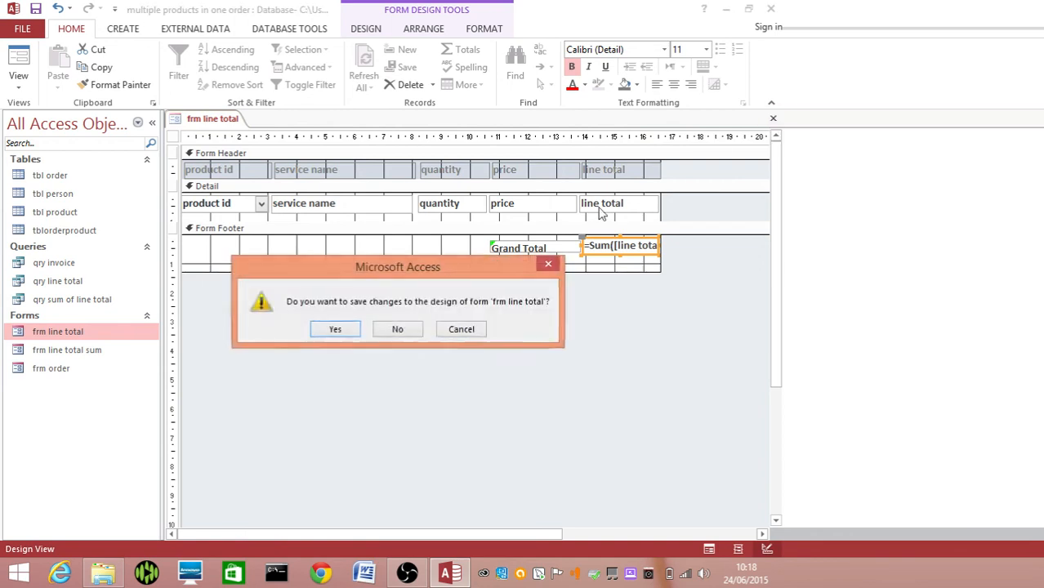
{"action": "left_click", "coordinate": [336, 329]}
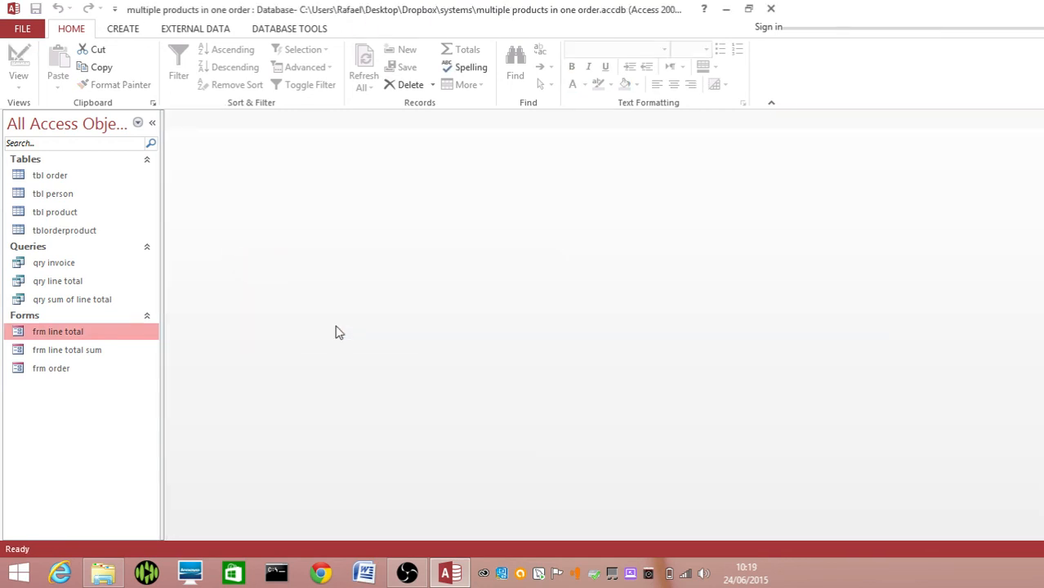
{"action": "double_click", "coordinate": [73, 370]}
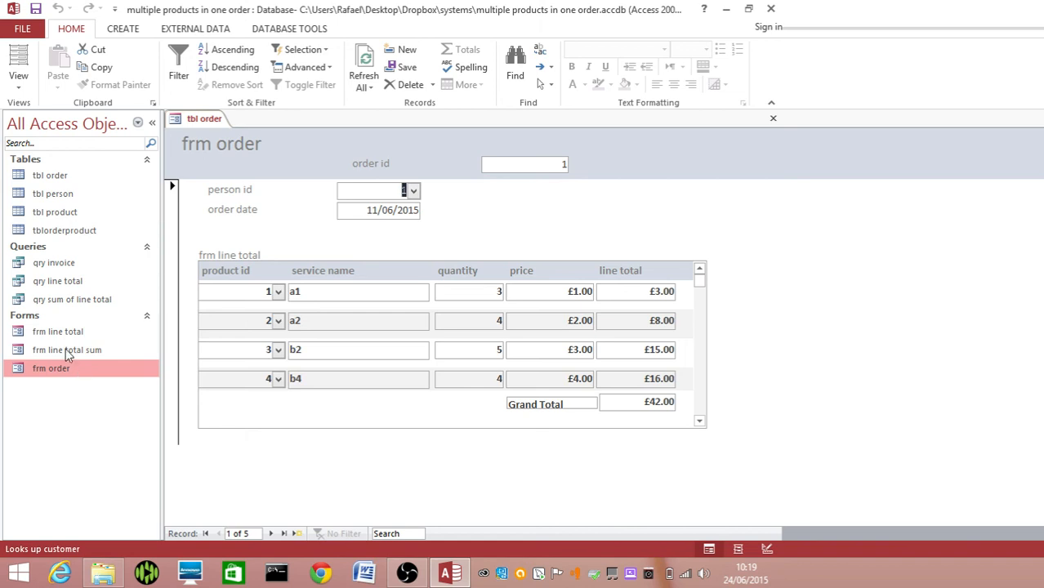
{"action": "left_click", "coordinate": [550, 164]}
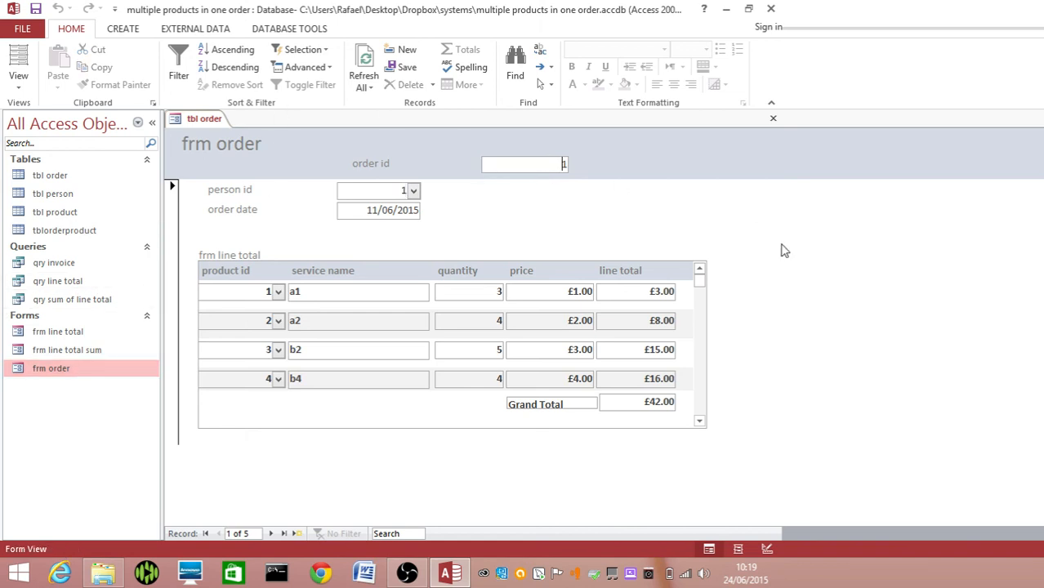